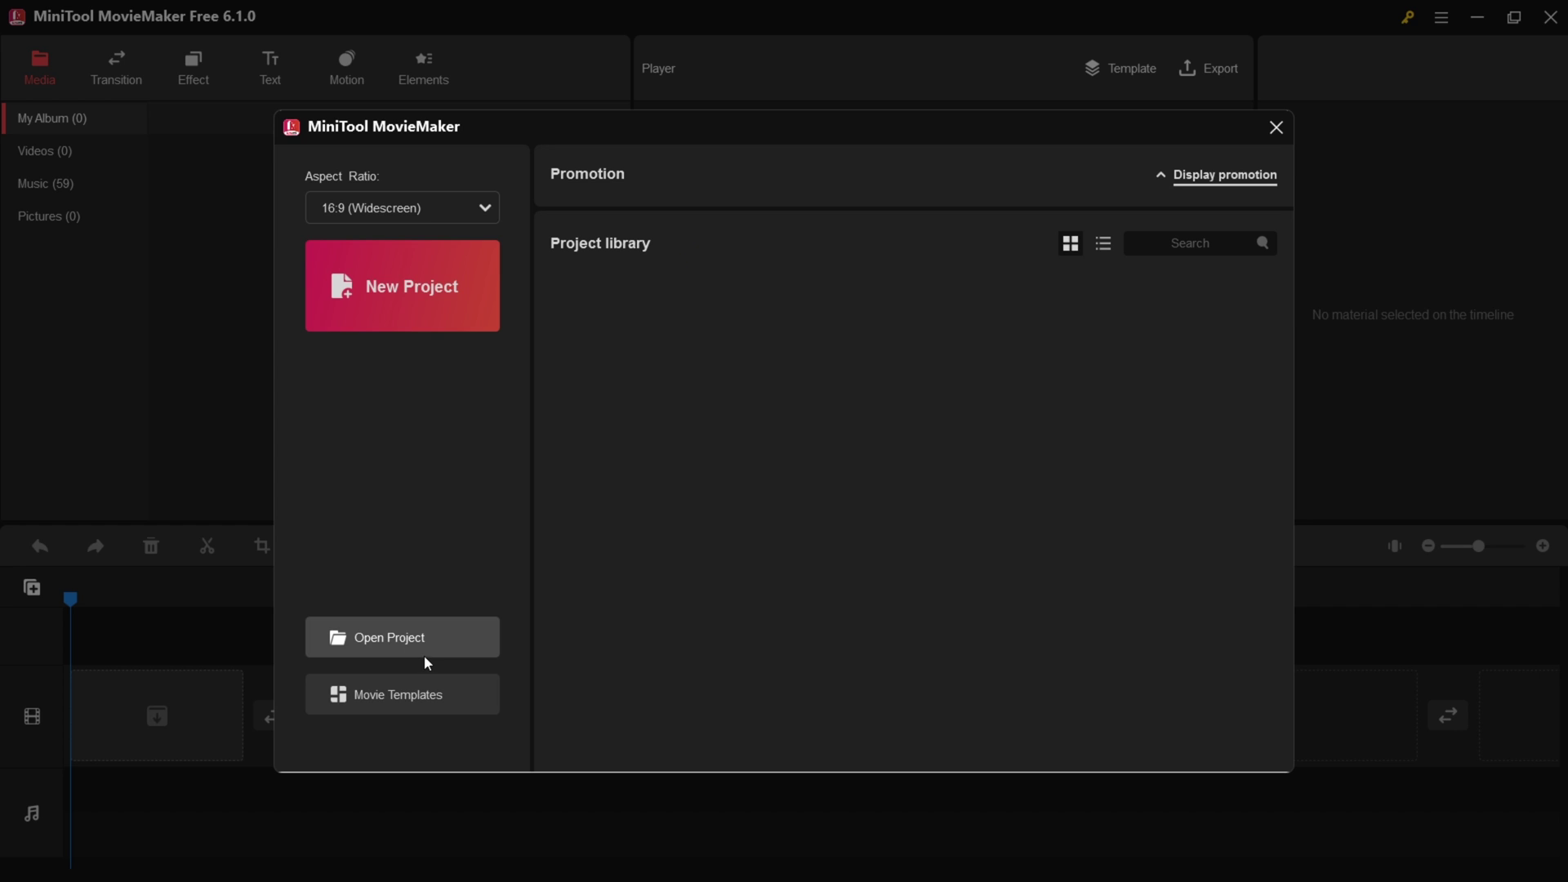
Create a new project with the 16:9 (Widescreen) aspect ratio
click(345, 209)
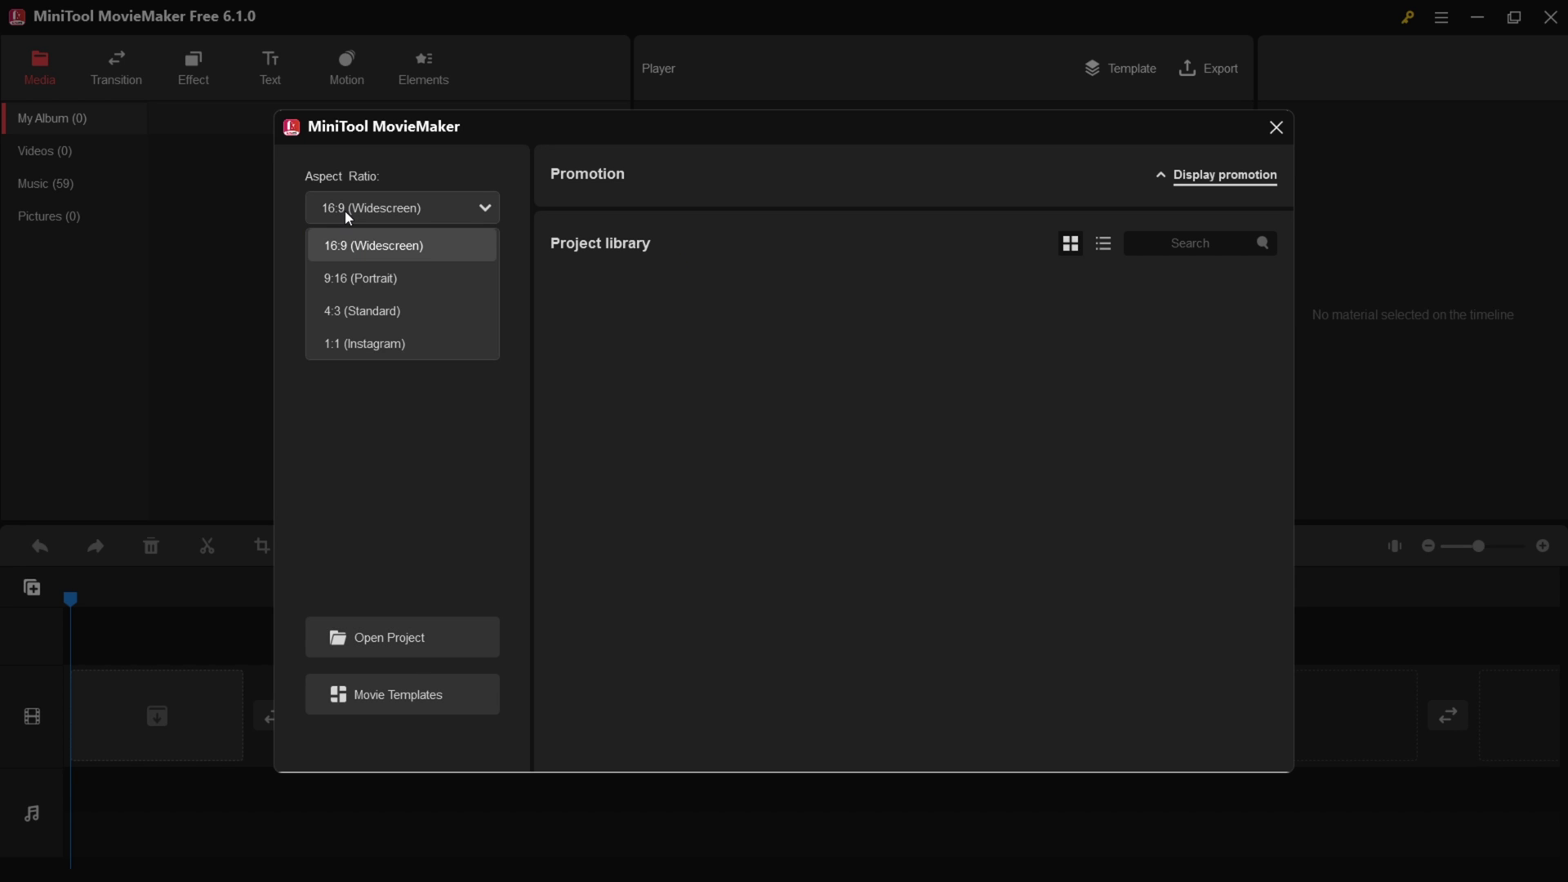
click(348, 217)
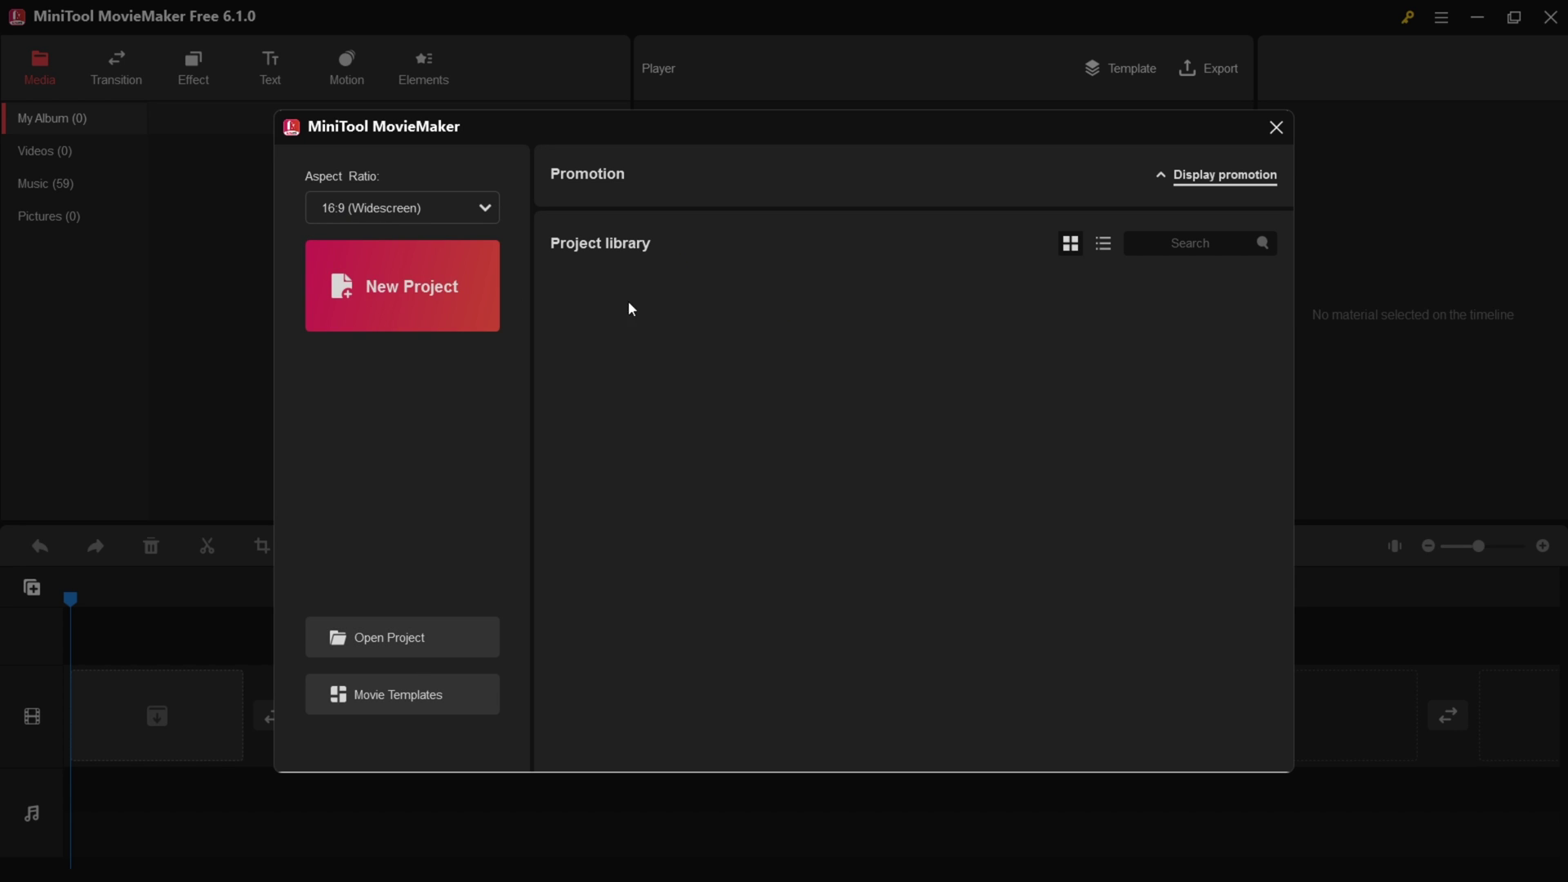
click(378, 282)
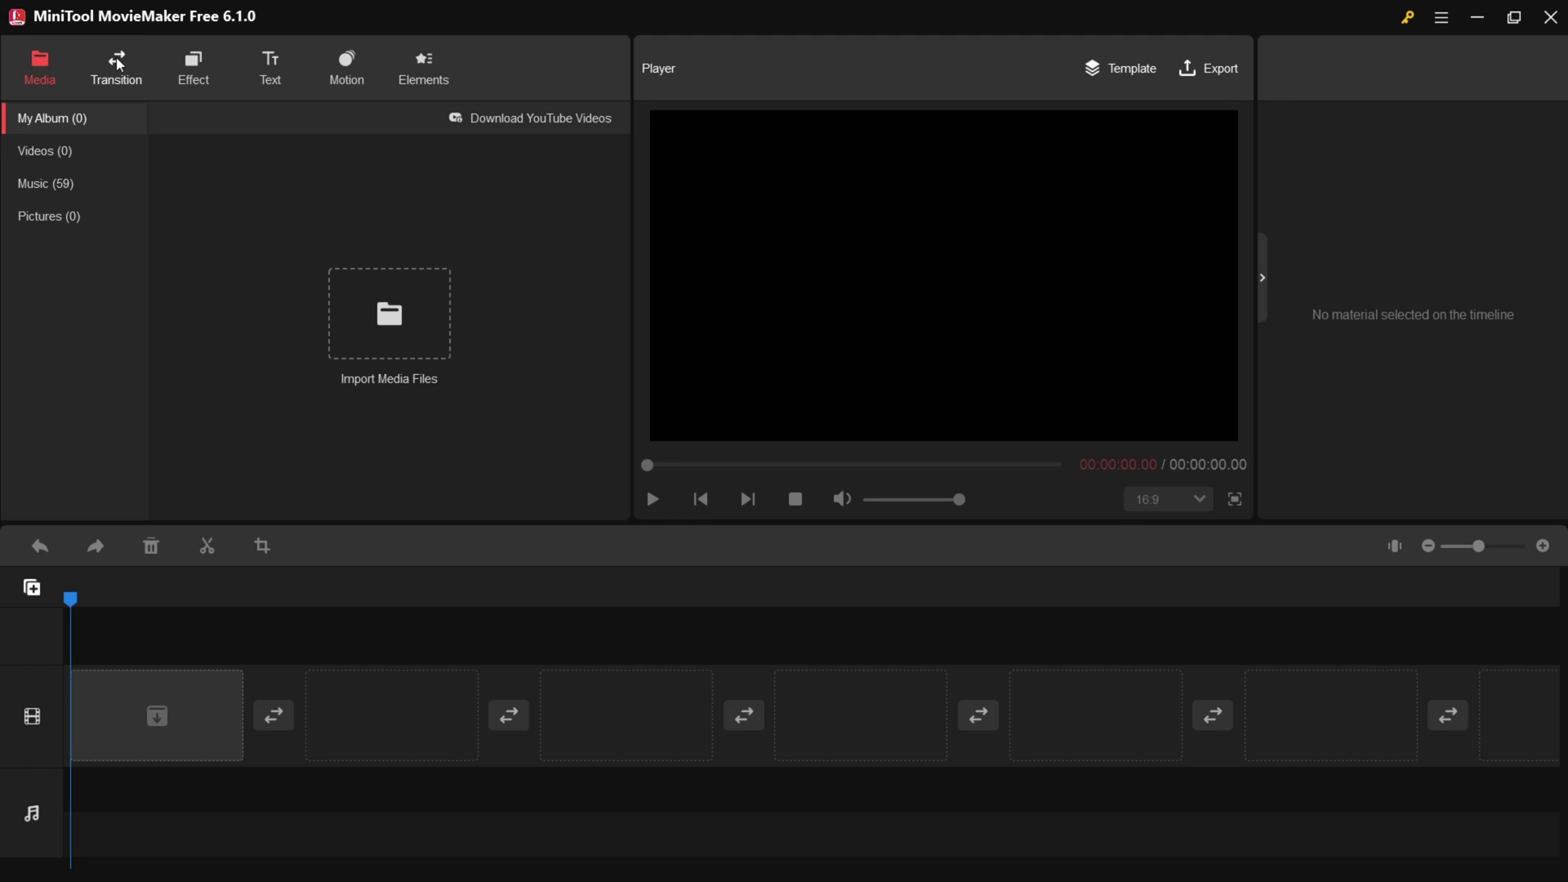
Import Countdown 2.mp4, Eyes woman.mp4, hens.mp4 and Light Bulb.mp4 from the Desktop folder into the album
click(384, 297)
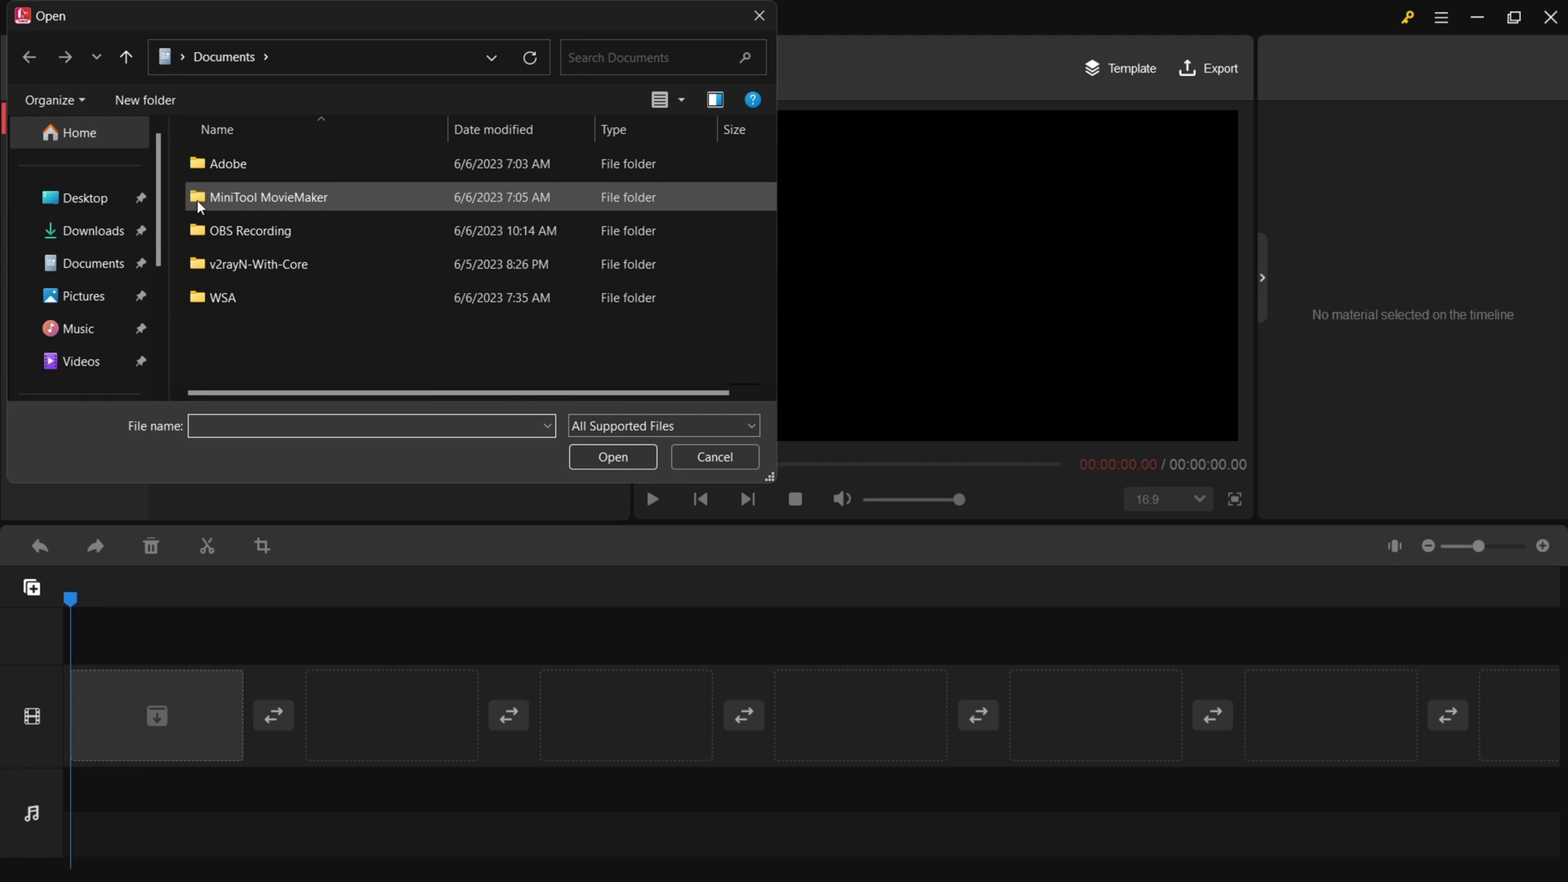
click(77, 198)
drag(297, 308, 301, 161)
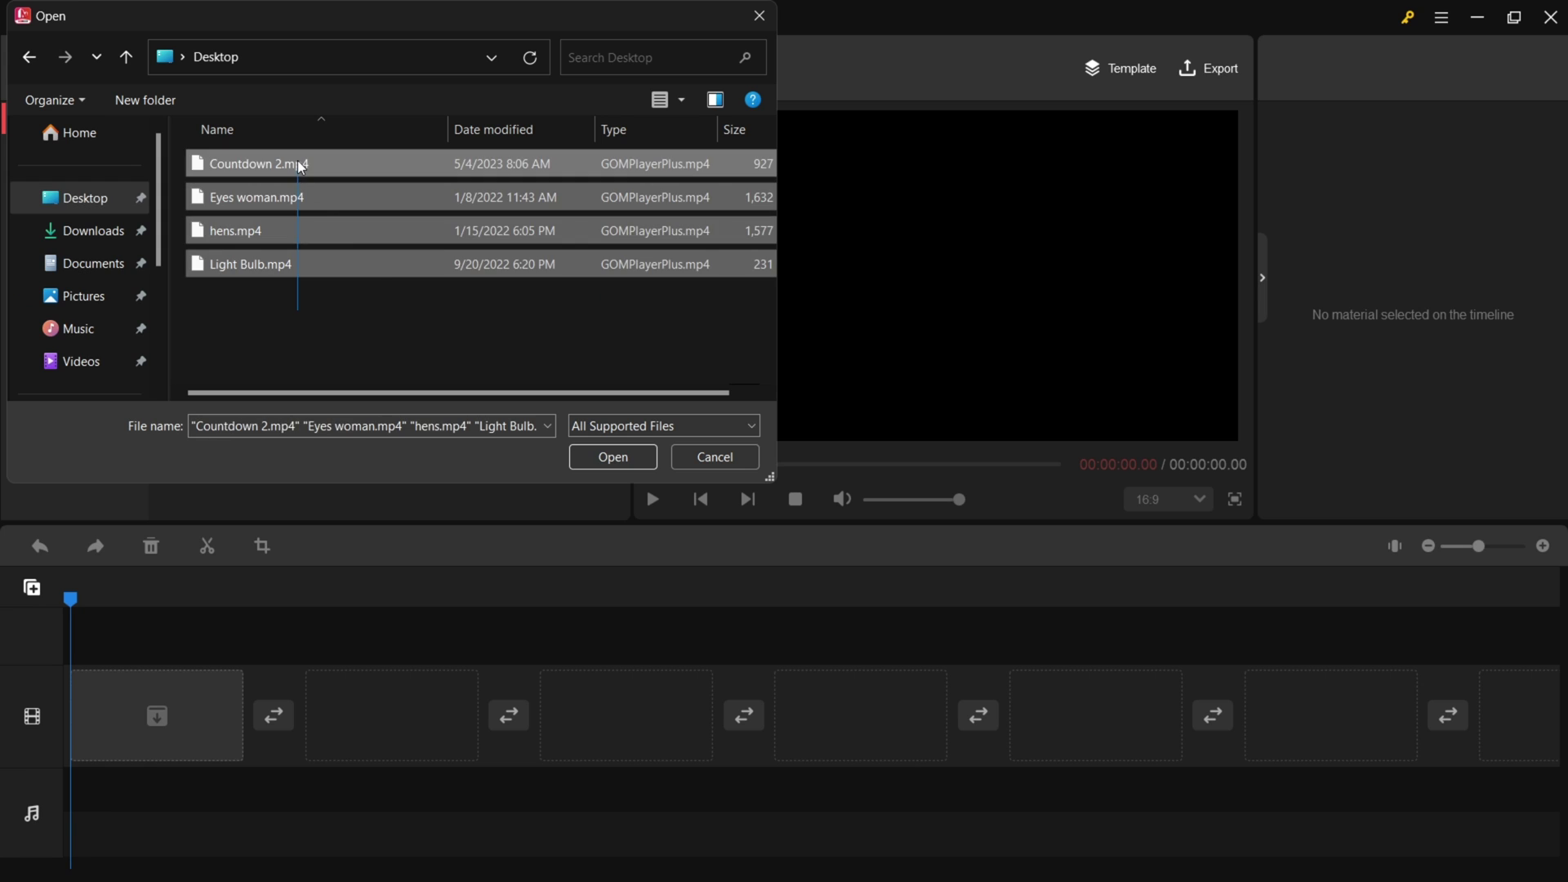
click(589, 459)
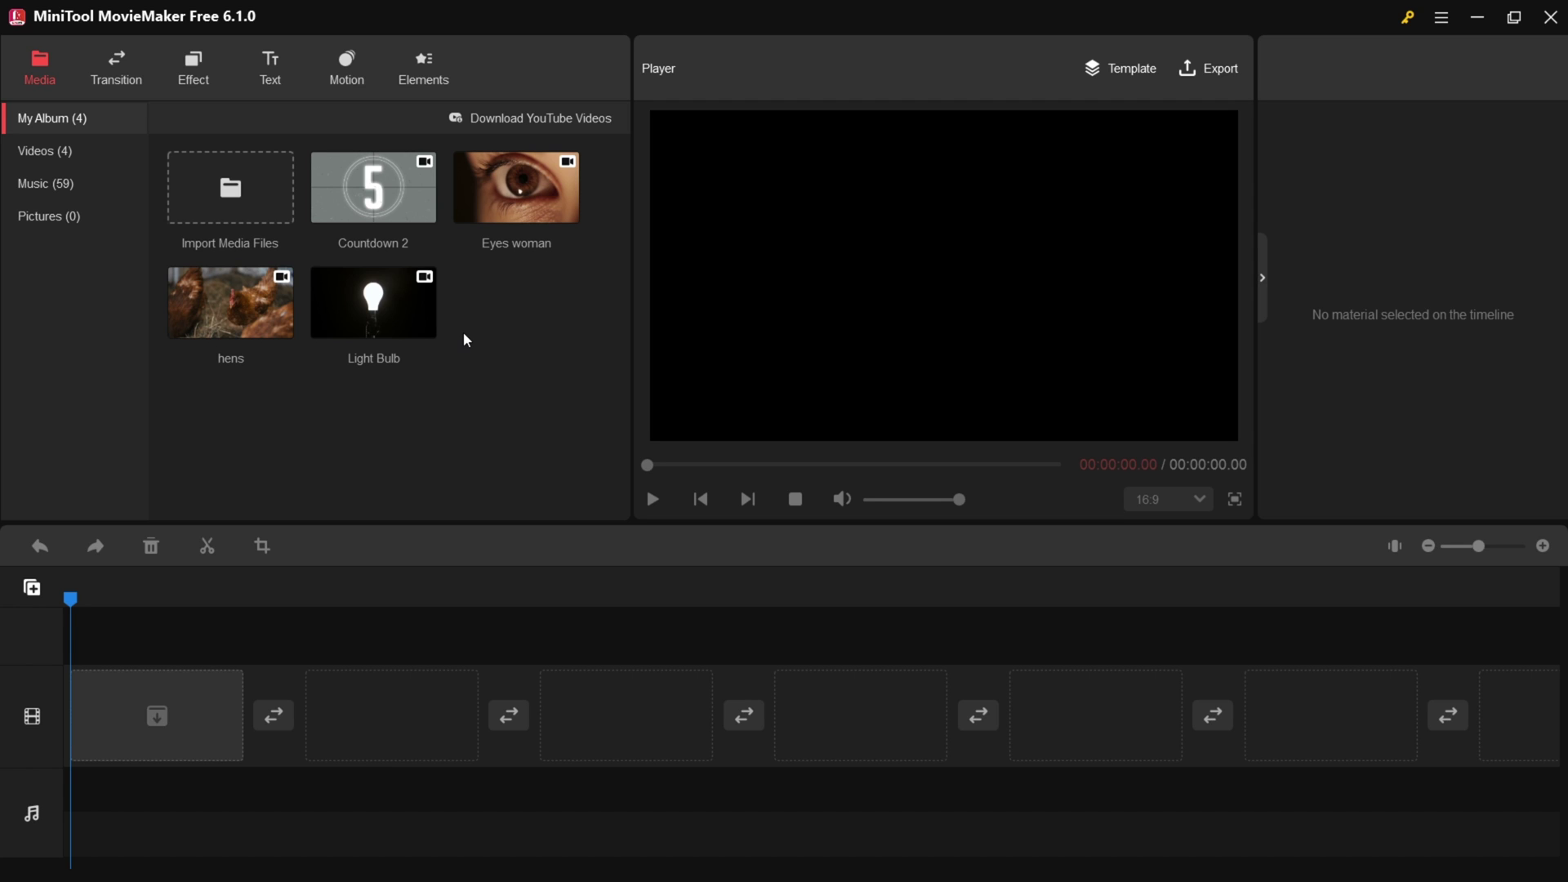
Place the Countdown 2, Eyes woman, hens and Light Bulb clips in that order on the video track
mouse_move(436, 226)
drag(157, 722, 158, 723)
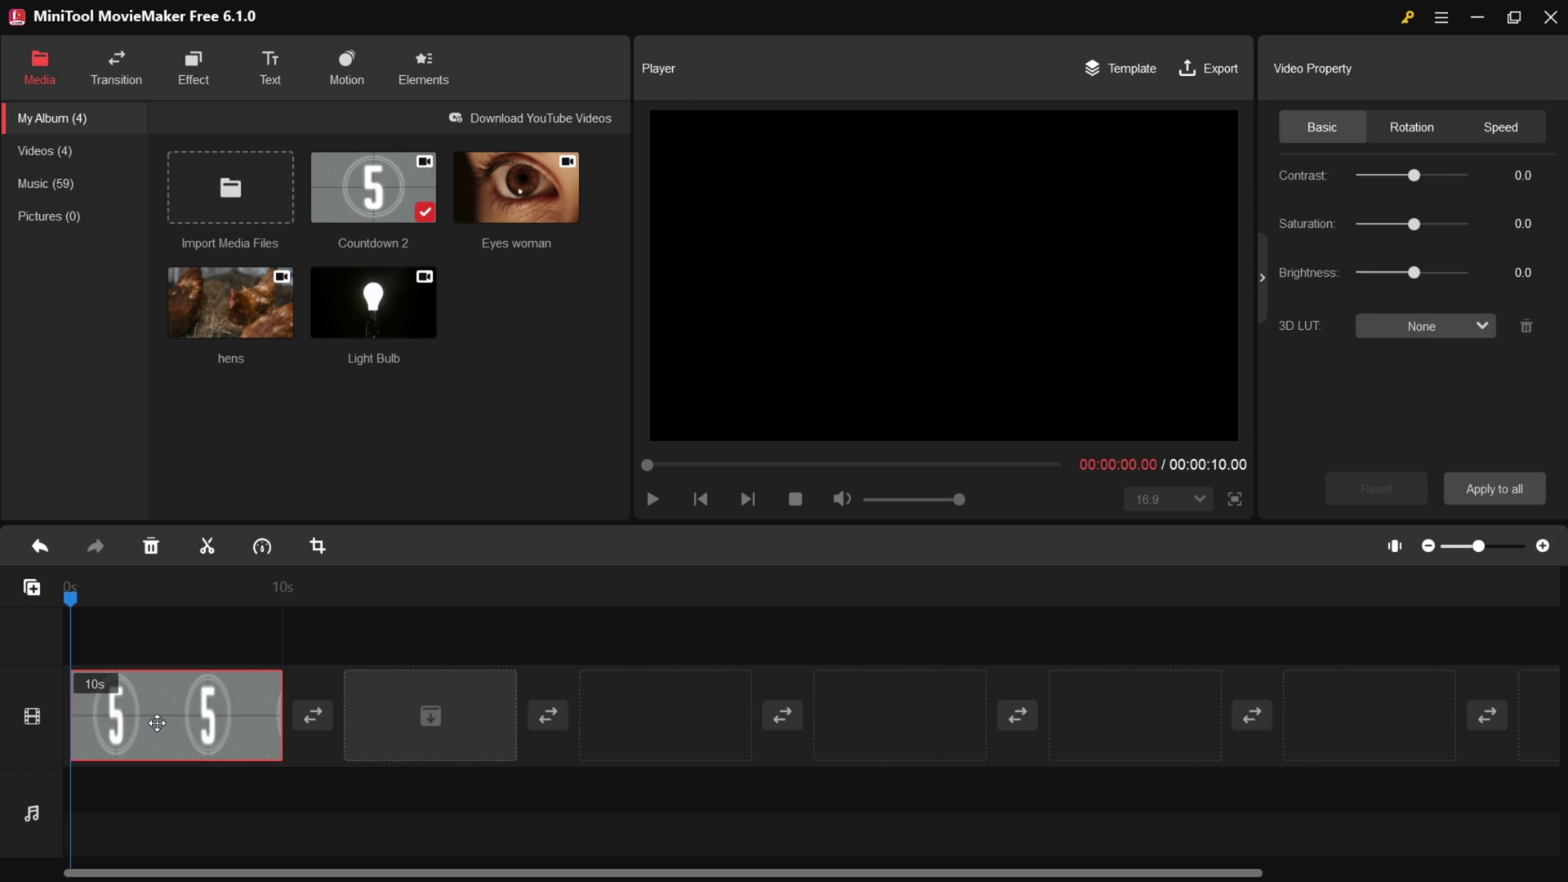
drag(472, 723, 470, 724)
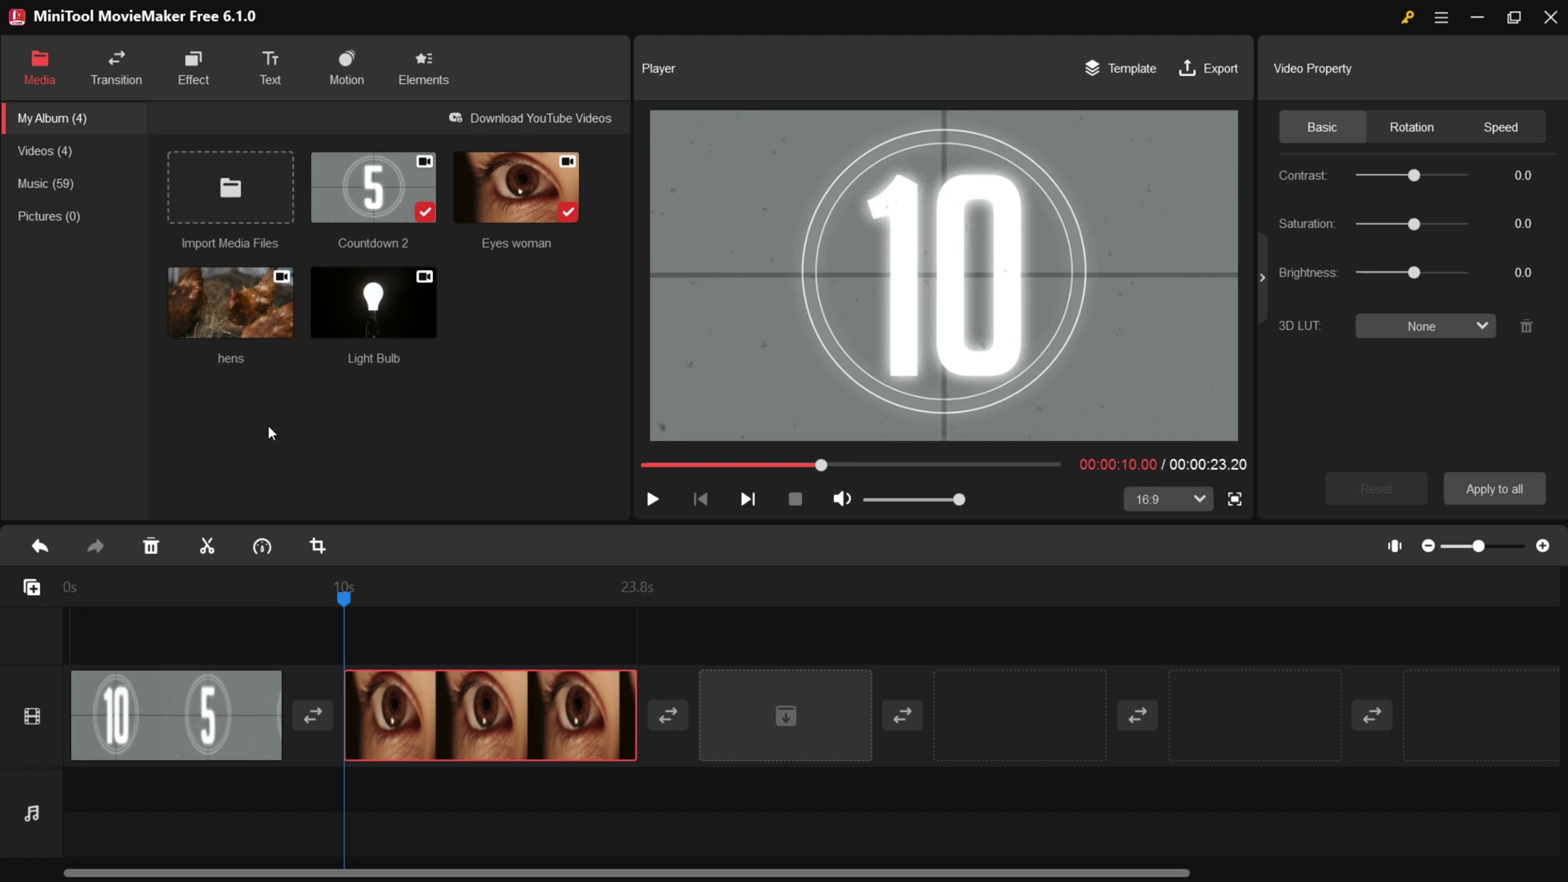
drag(208, 296, 753, 743)
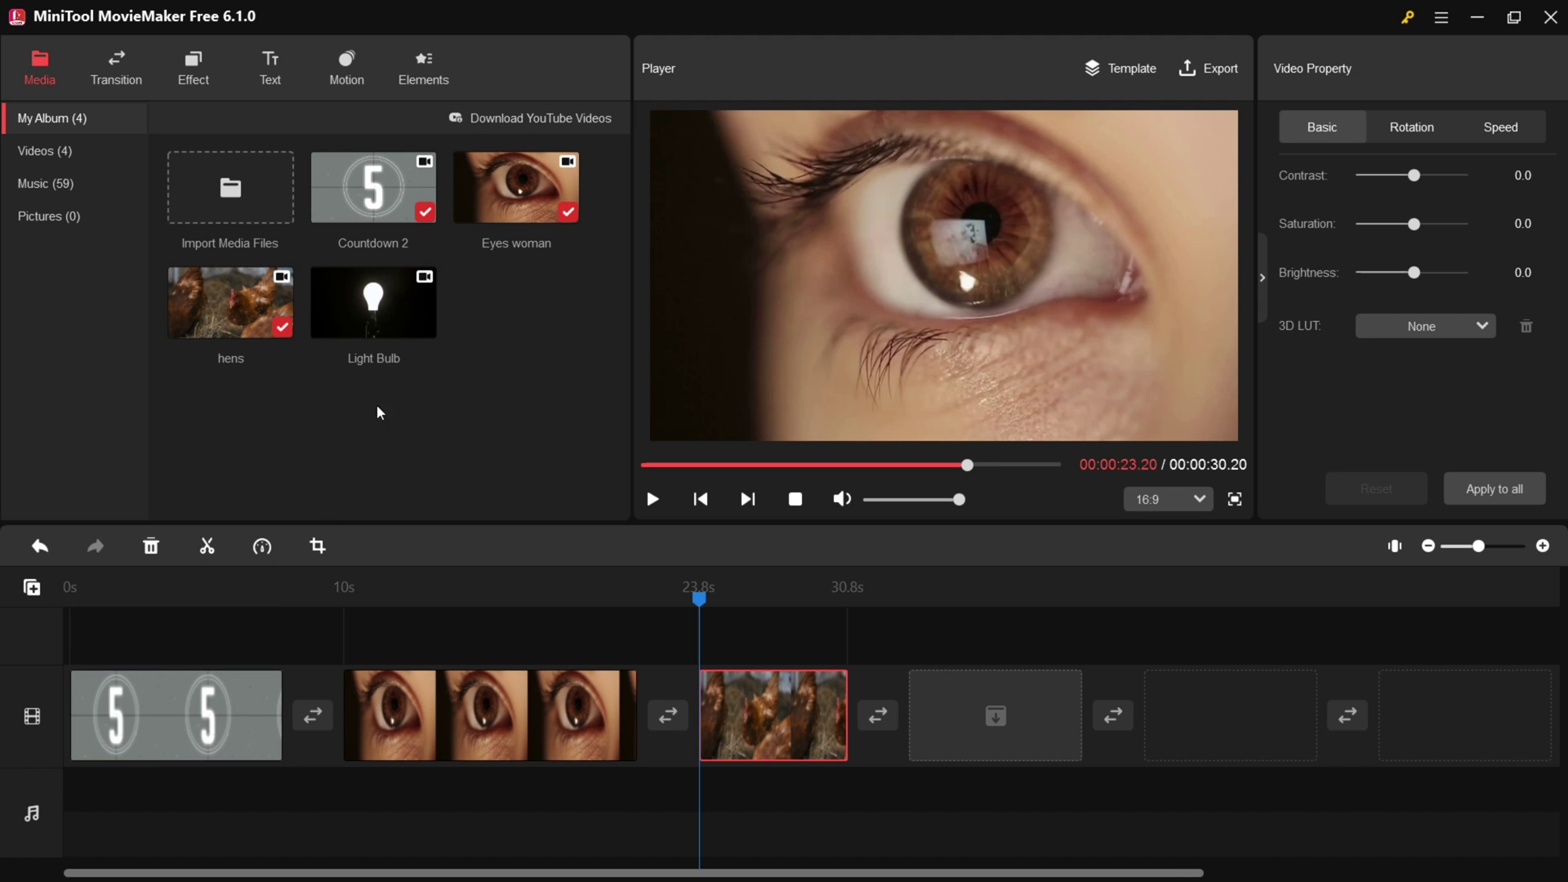
drag(412, 322, 1010, 720)
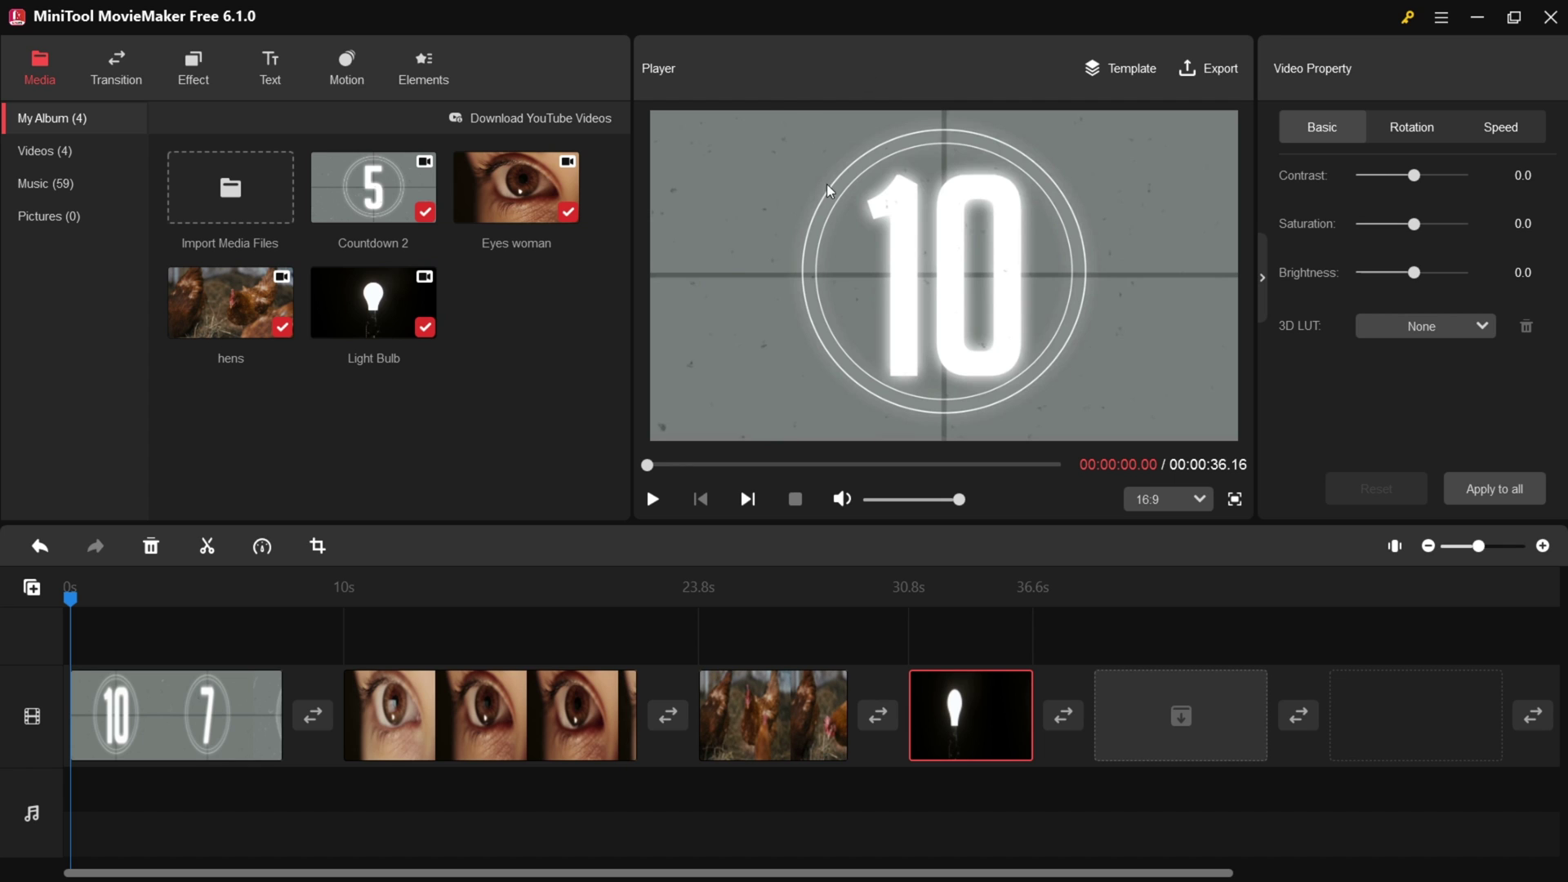
Preview the start of the sequence, scrub through the countdown clip and select it
click(654, 499)
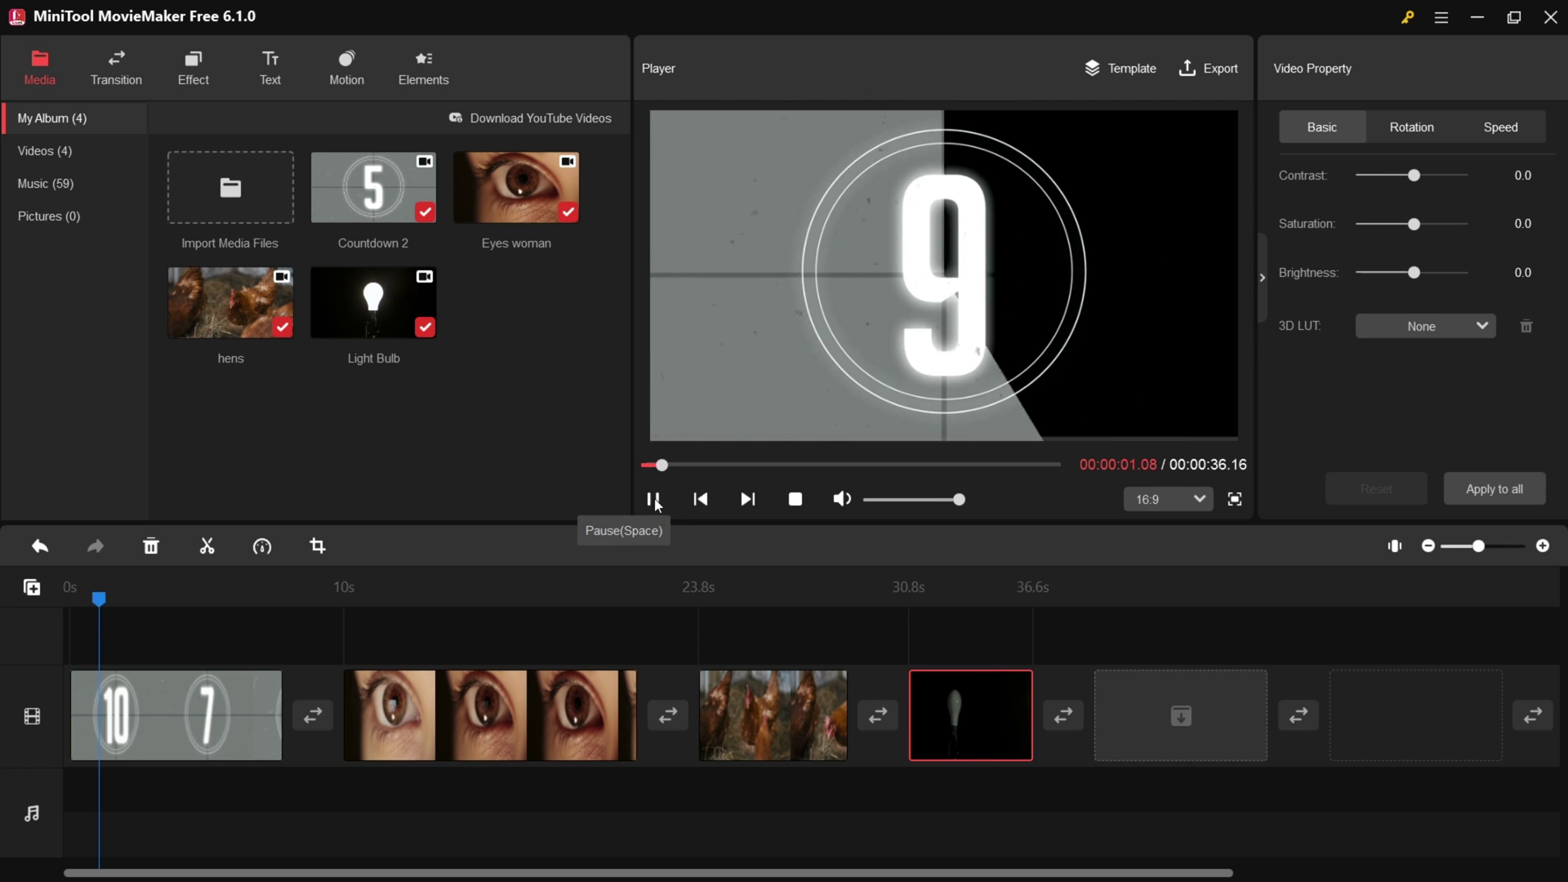
click(653, 499)
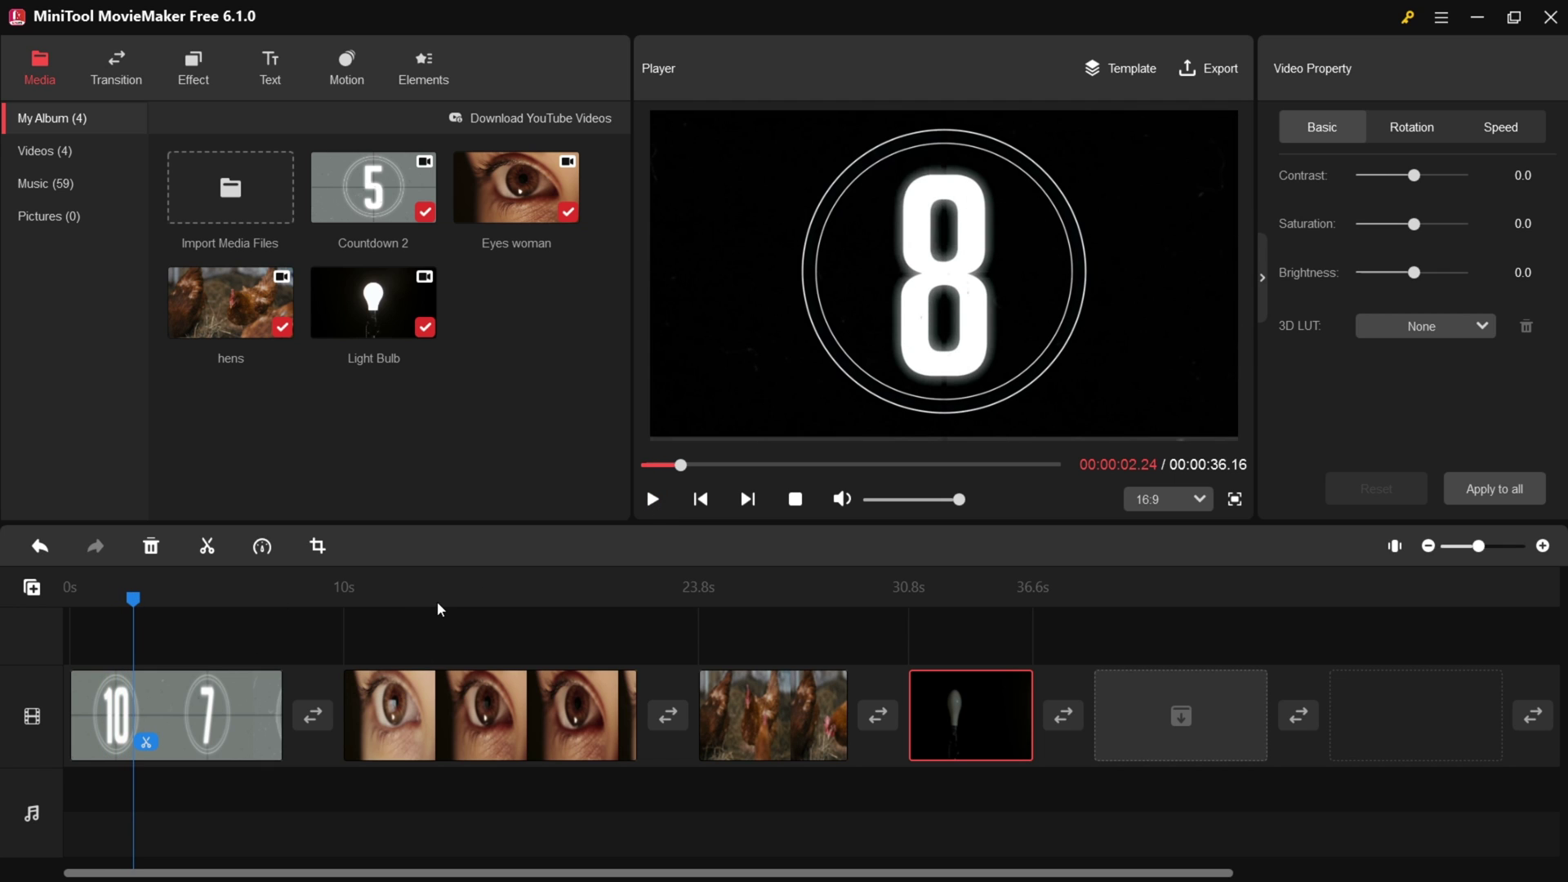
drag(133, 598, 248, 633)
click(240, 690)
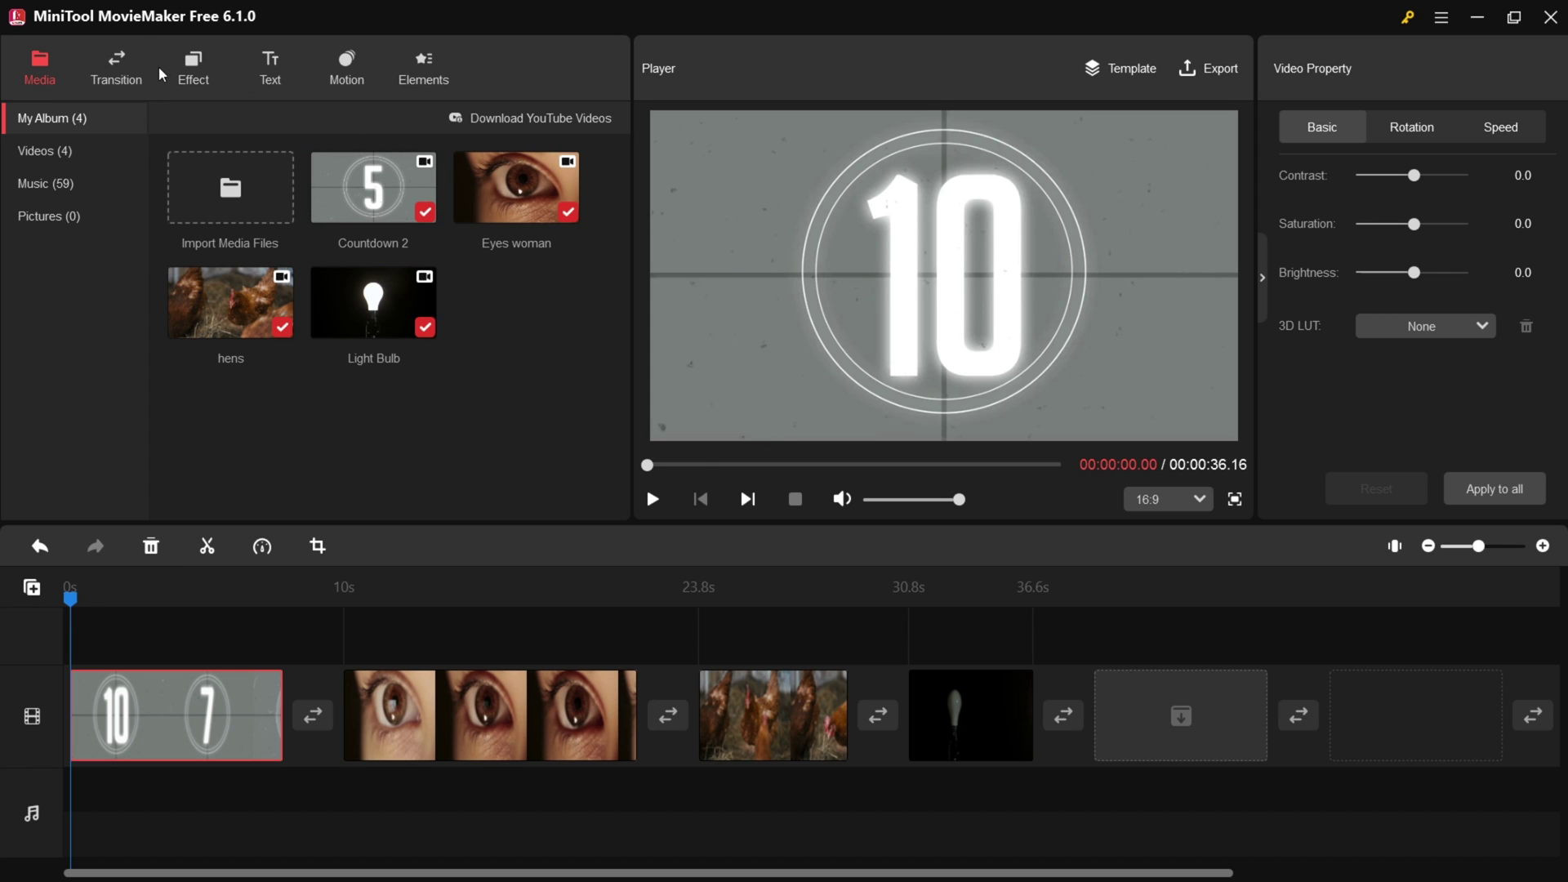
Add an AdvancedMosaic transition between the countdown and eye clips and a Blind transition between the eye and hens clips
click(116, 65)
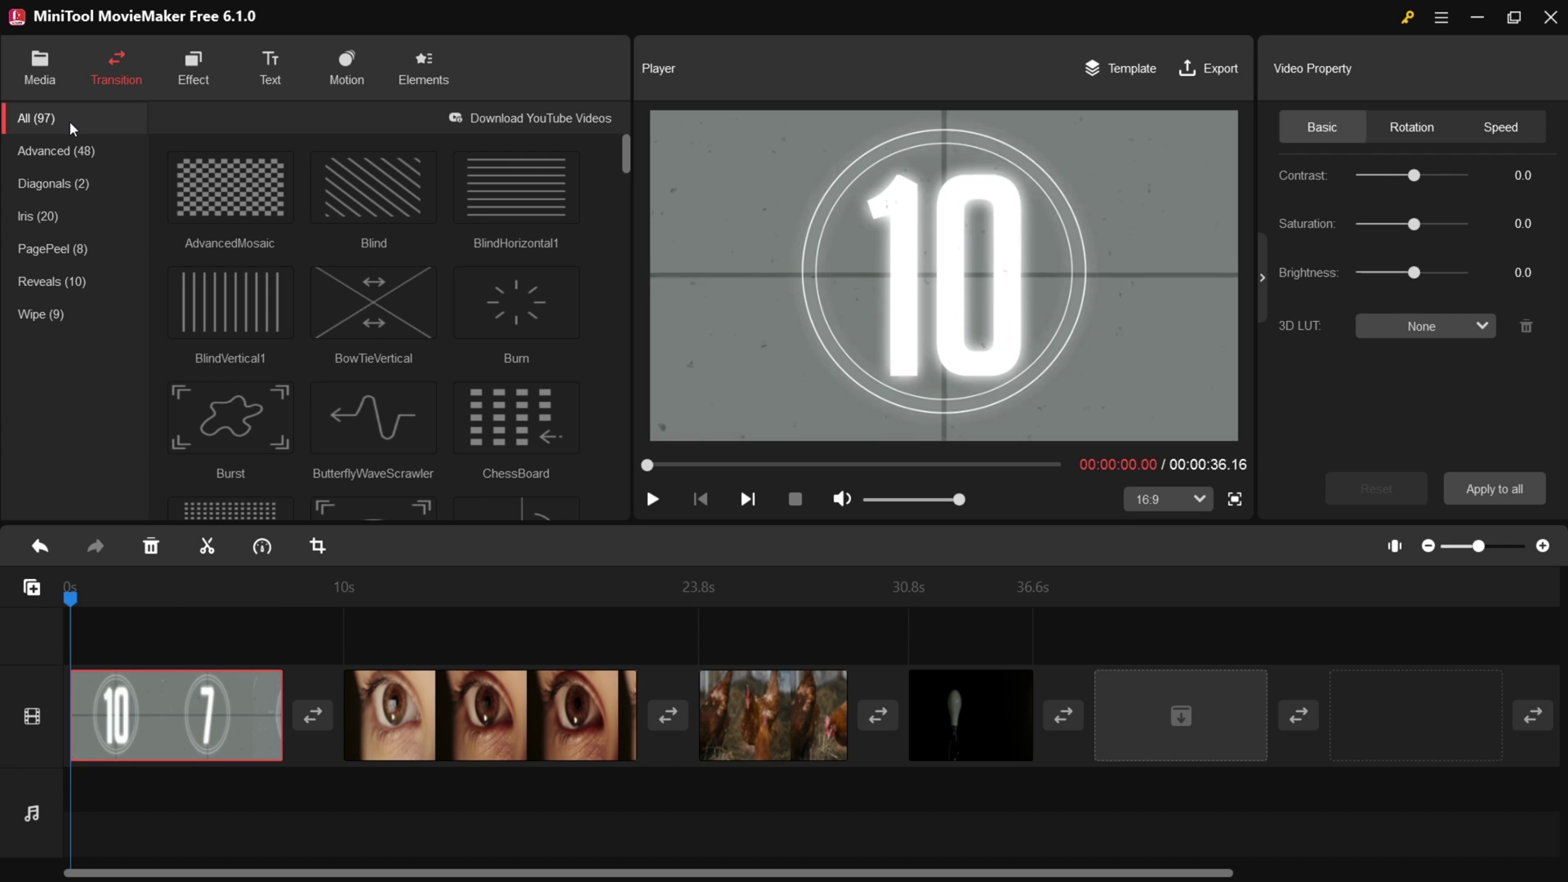
mouse_move(278, 211)
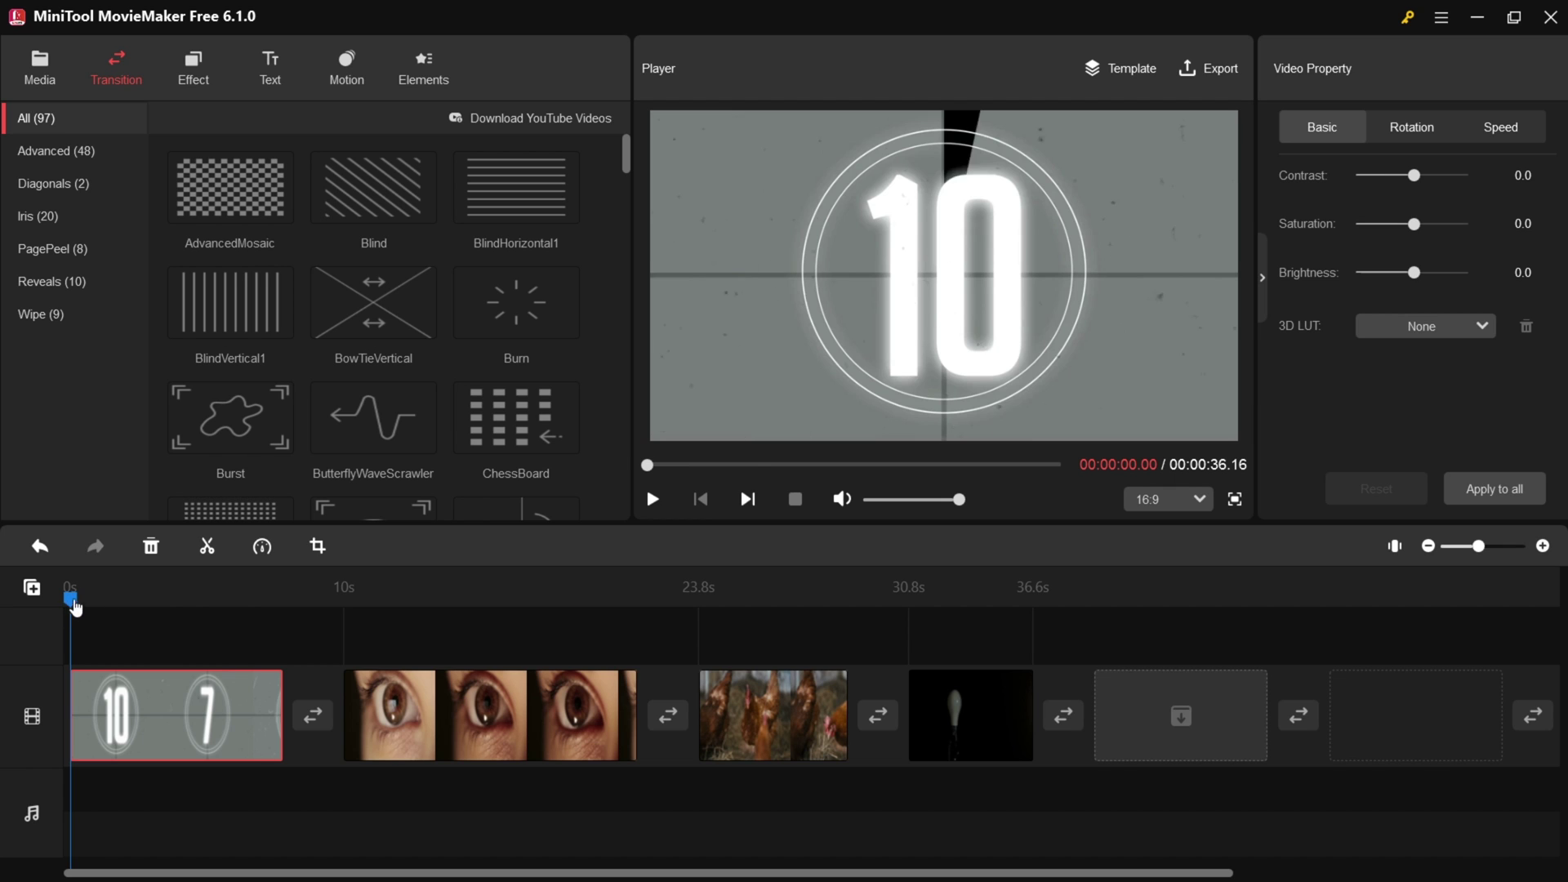
drag(70, 599, 282, 598)
mouse_move(223, 164)
drag(223, 164, 309, 718)
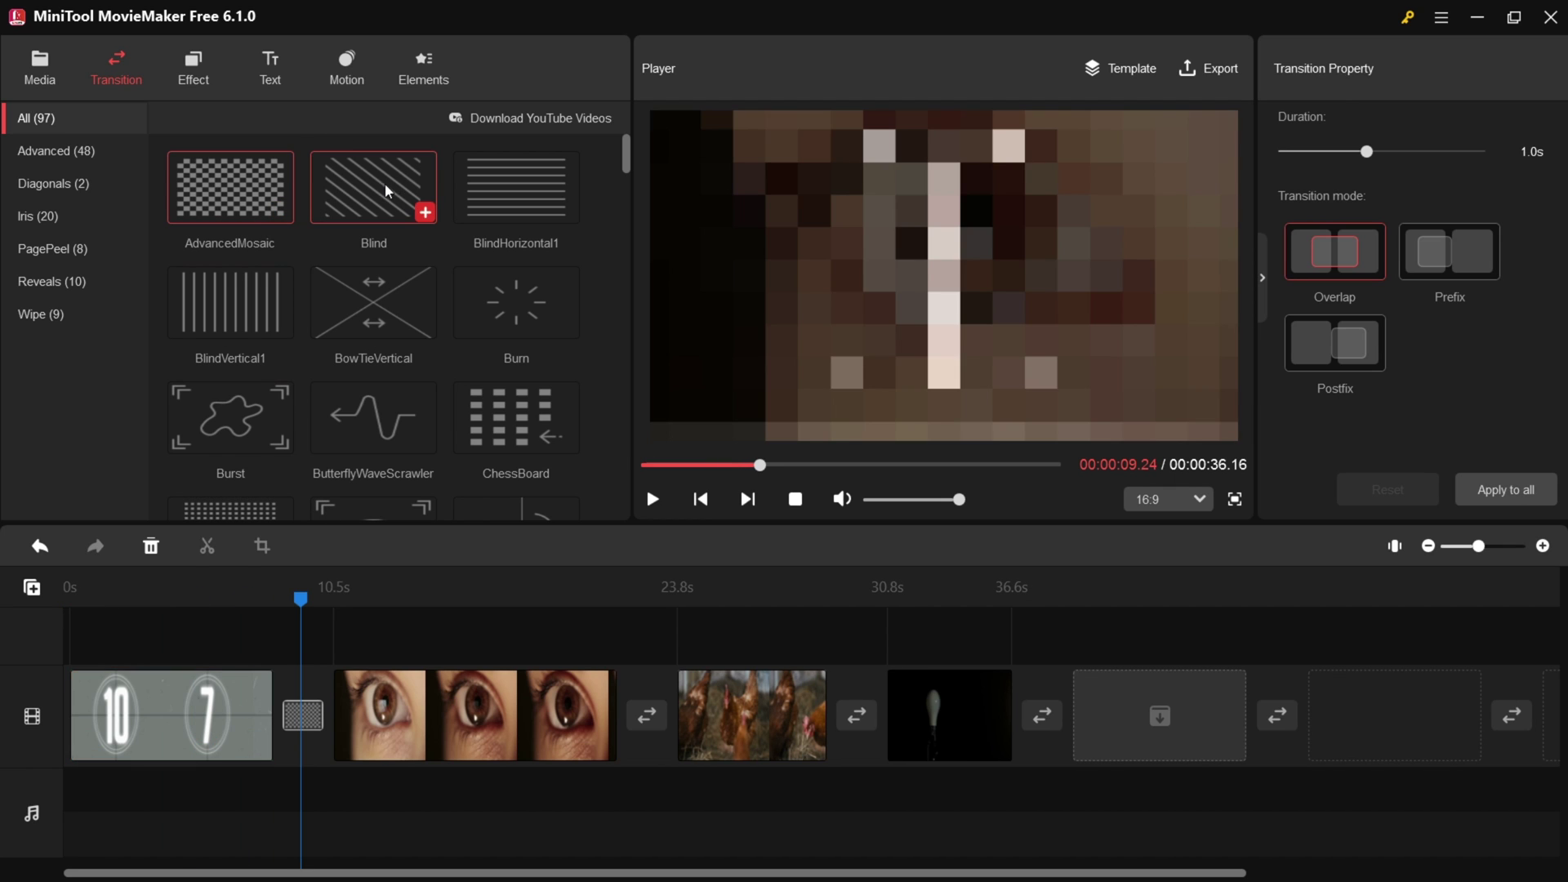
drag(351, 186, 655, 720)
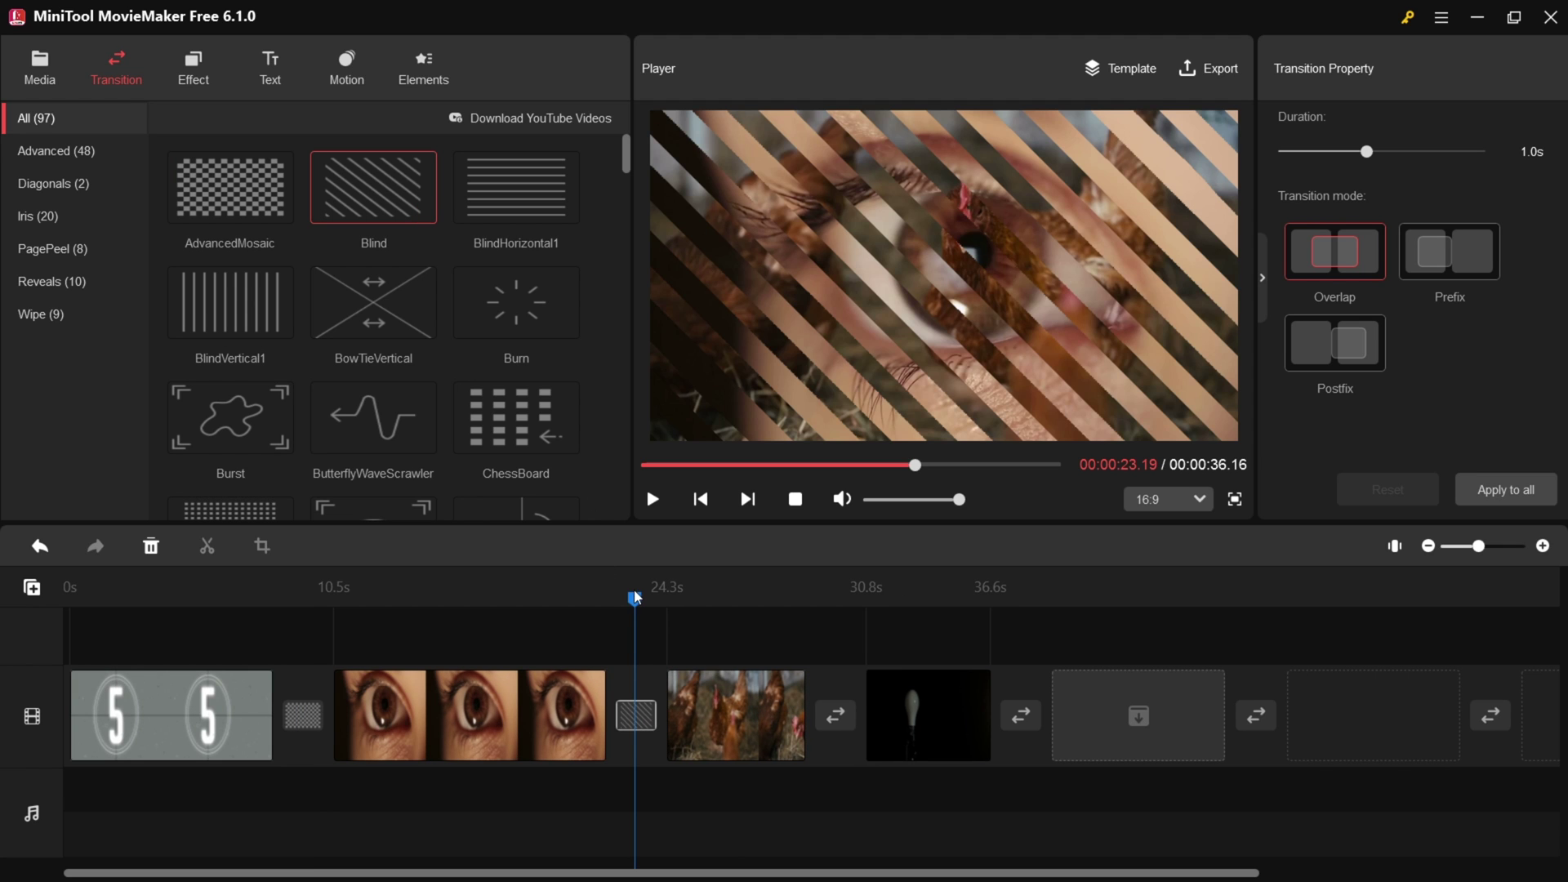
Play back the transition between the countdown and eye clips and browse the other available transitions
click(317, 625)
drag(316, 626, 263, 622)
click(653, 499)
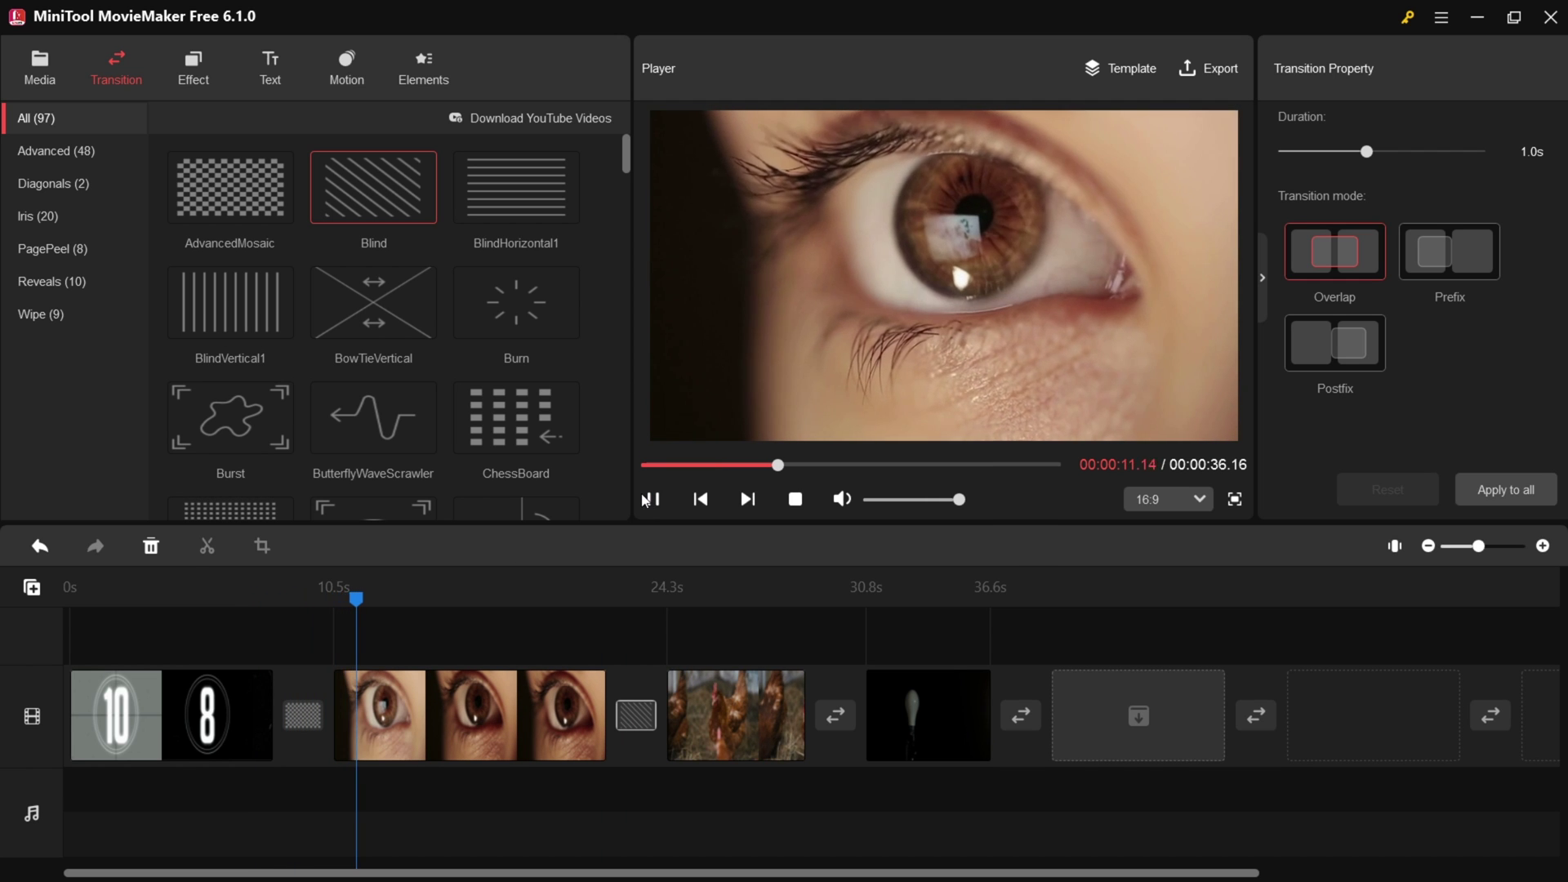
click(651, 500)
scroll(355, 336, down, 4)
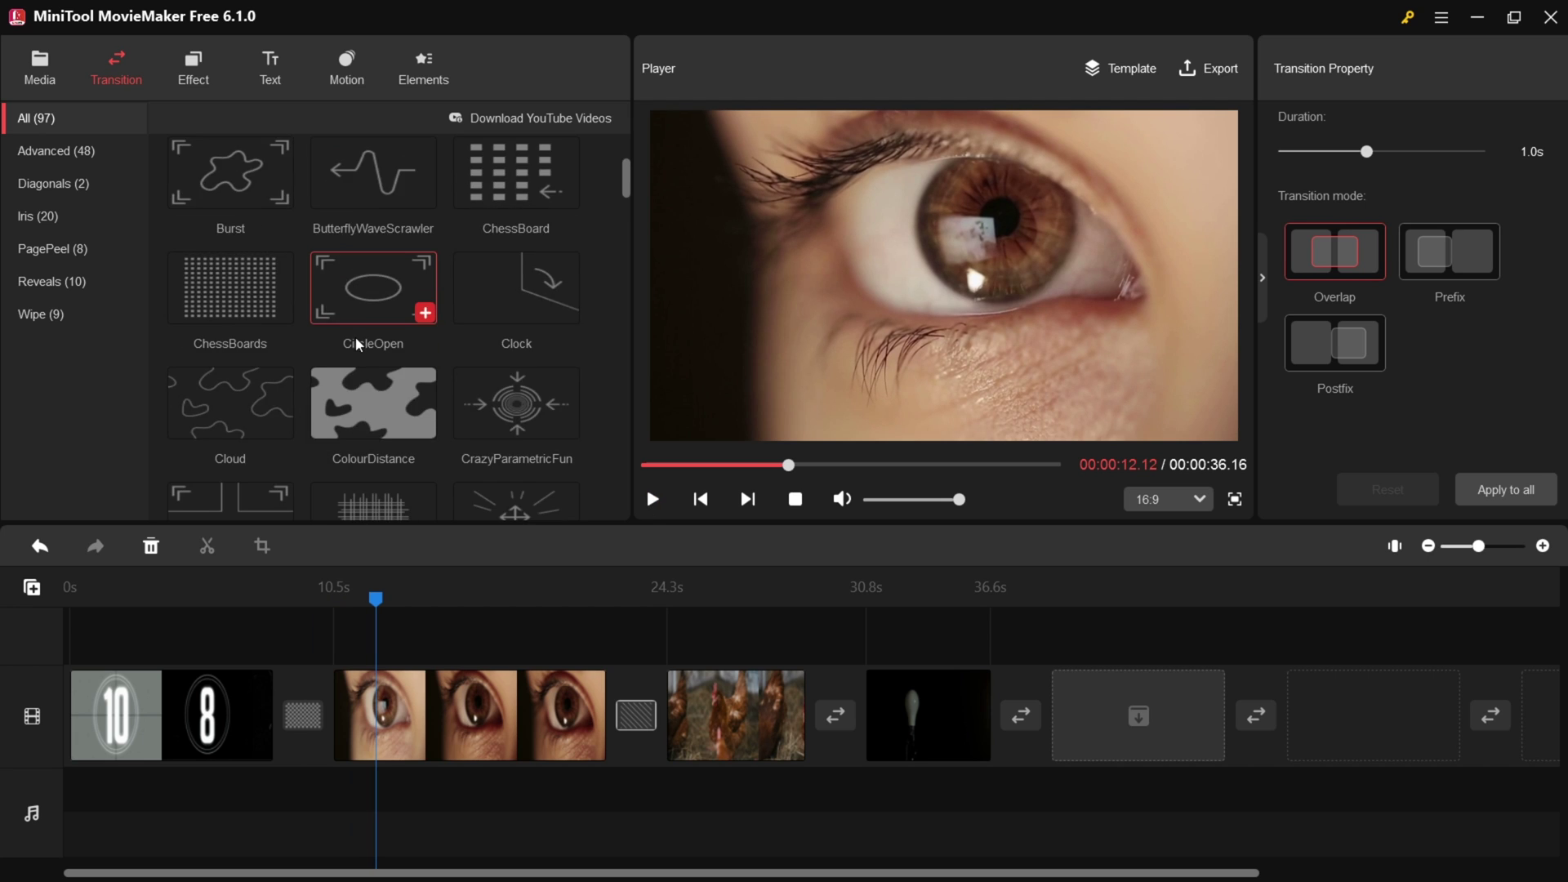
scroll(355, 335, down, 1)
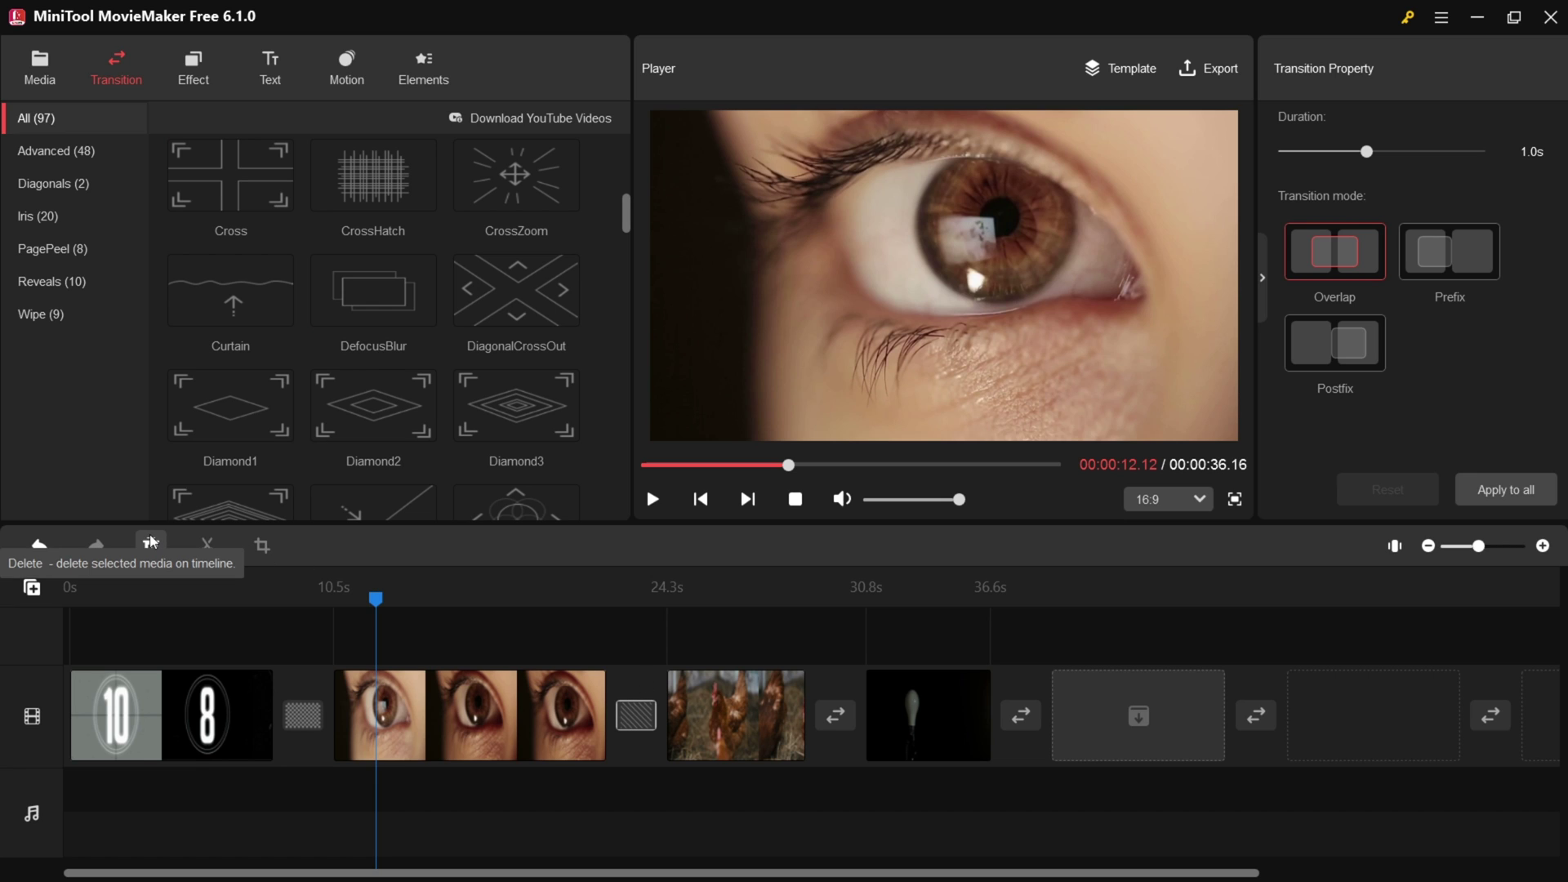
Undo both added transitions, redo the AdvancedMosaic one and delete it from the timeline
click(39, 549)
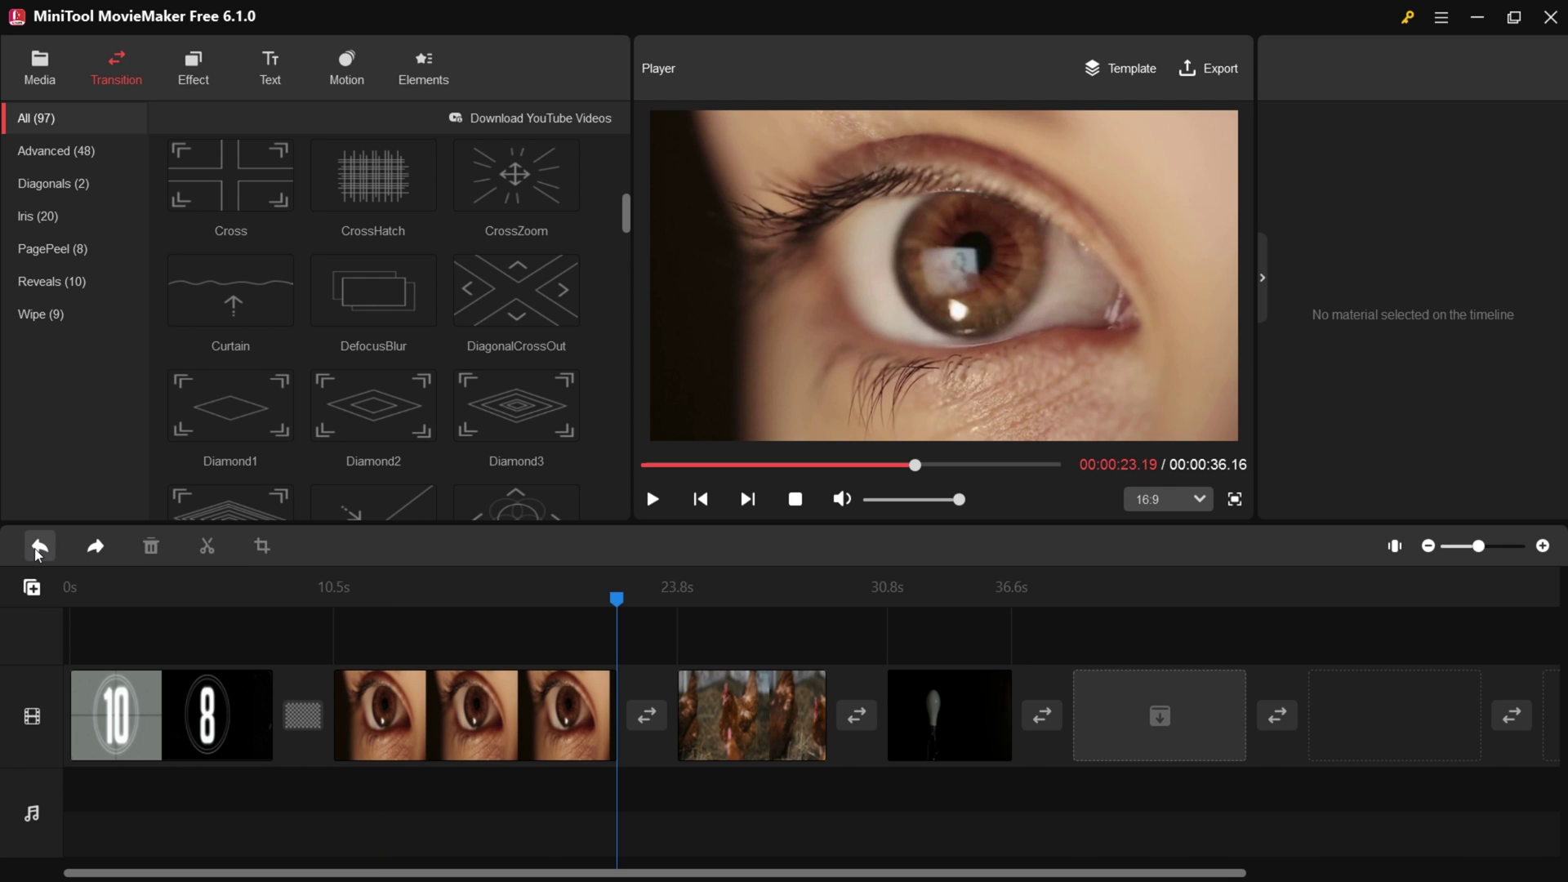
click(38, 548)
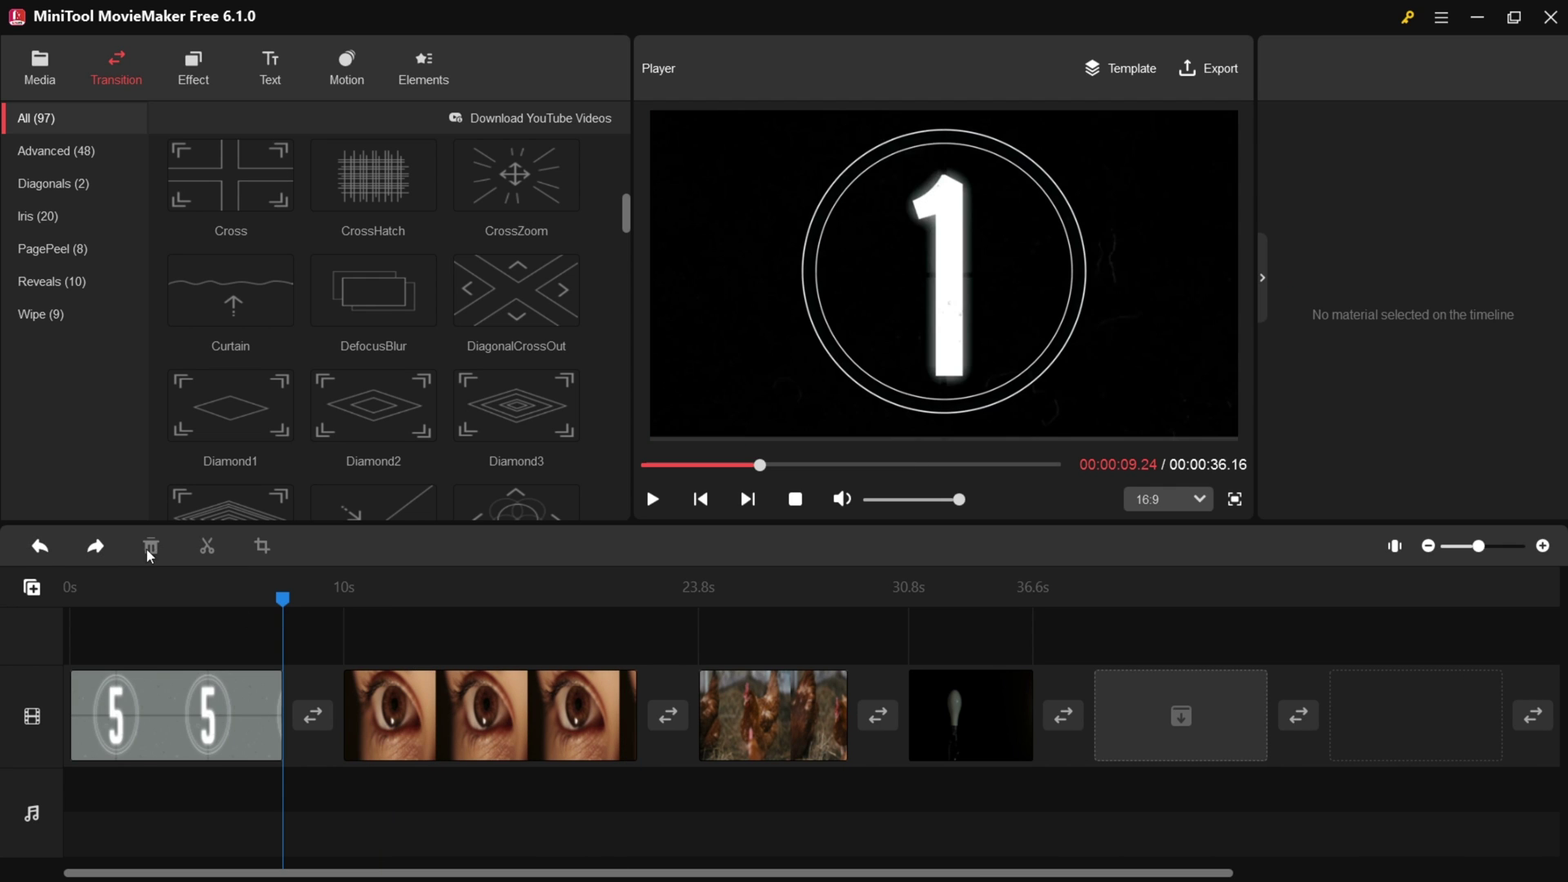
click(96, 546)
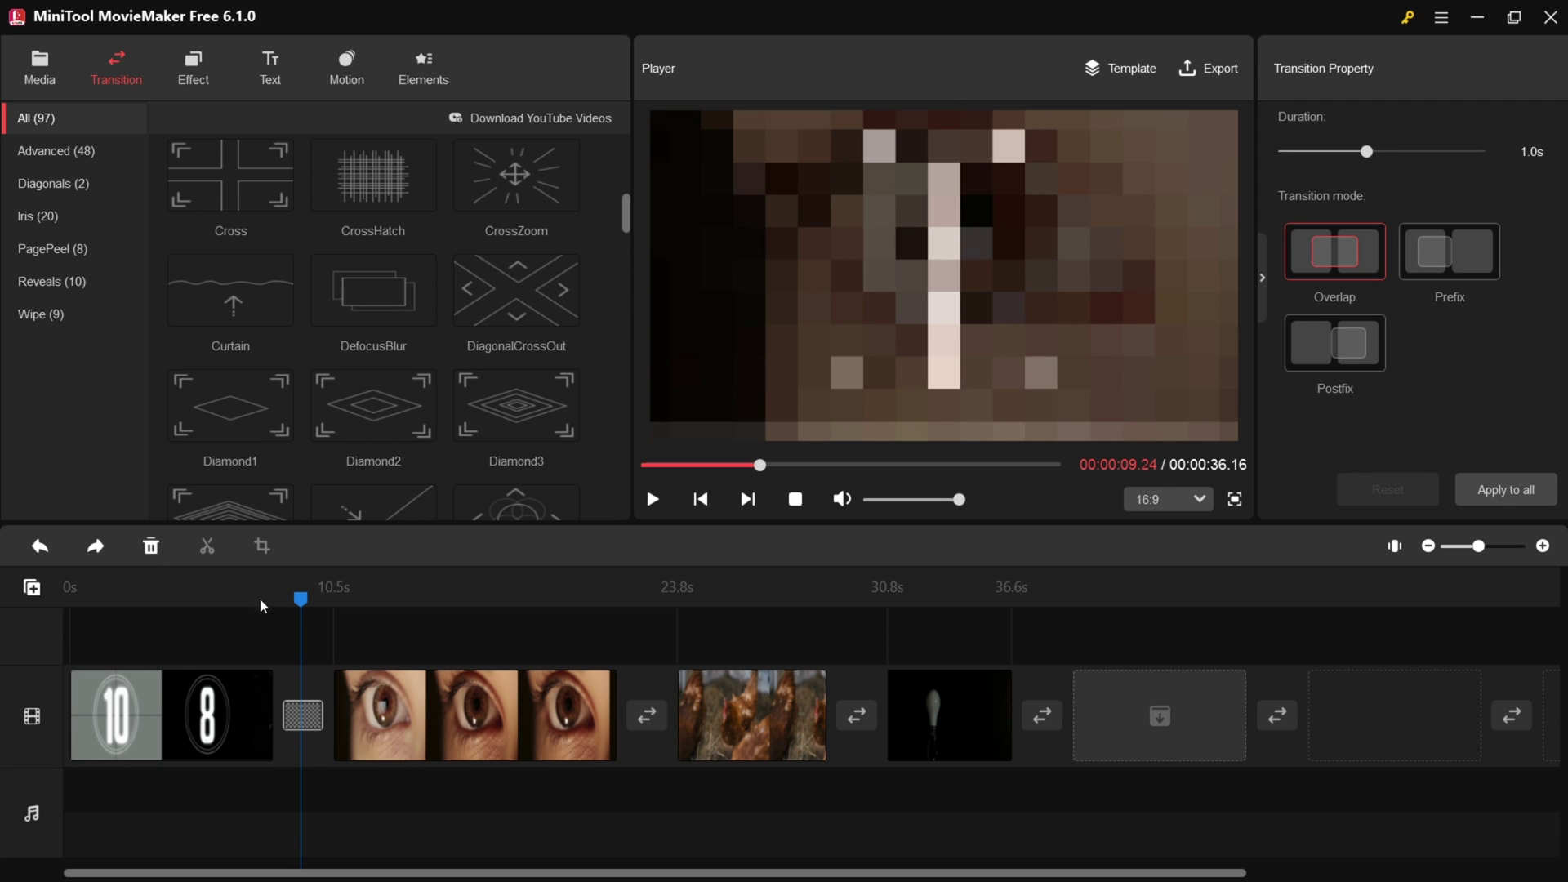
click(151, 547)
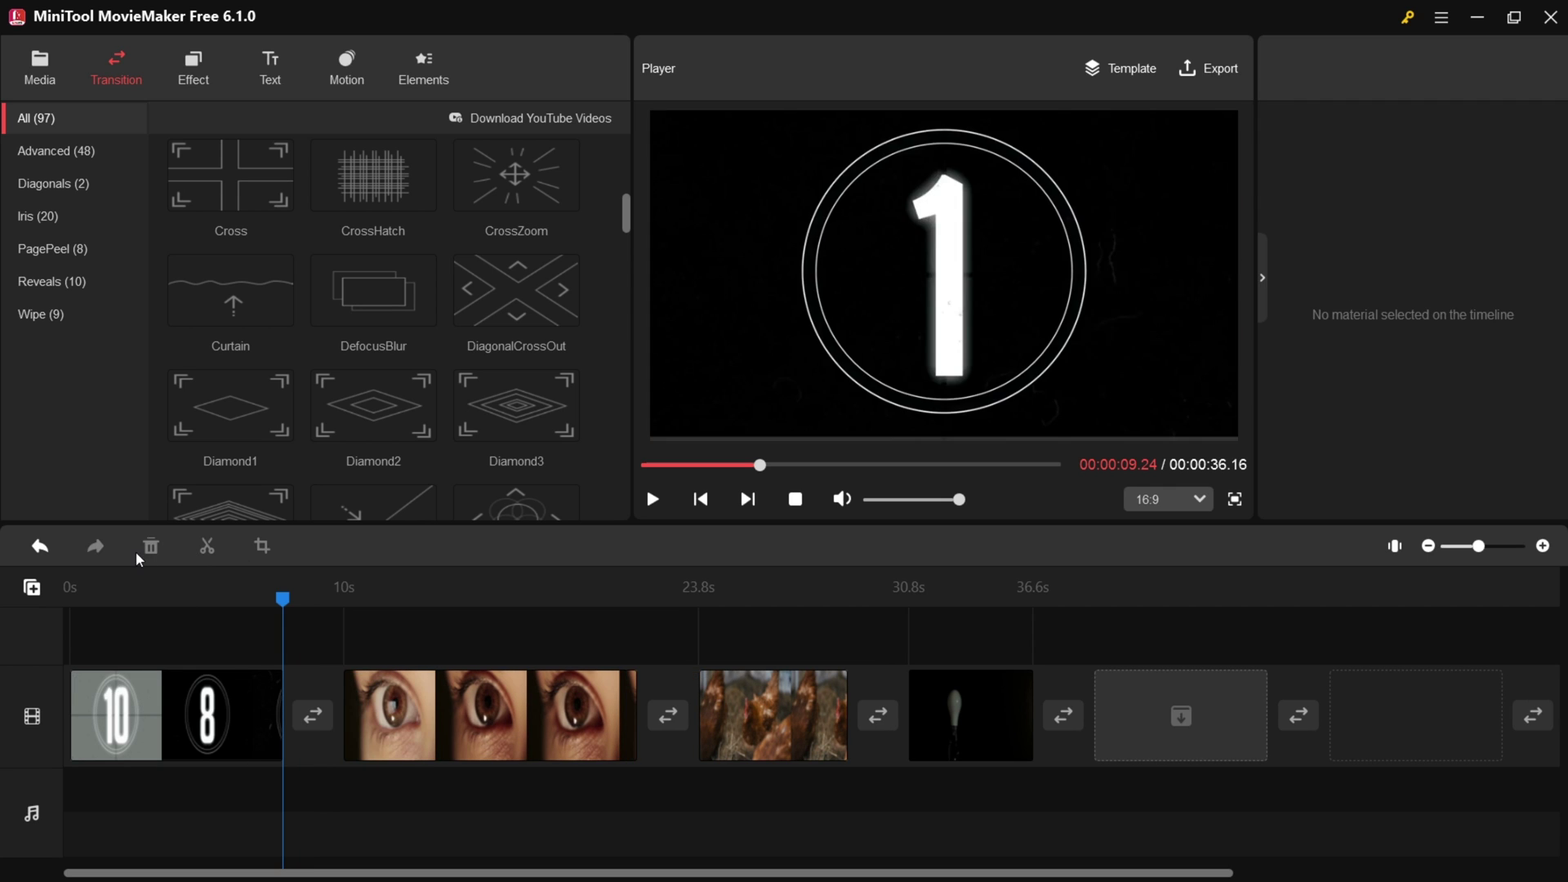
Apply the Blackcat effect to the eye clip and preview it up to about 14 seconds
click(198, 63)
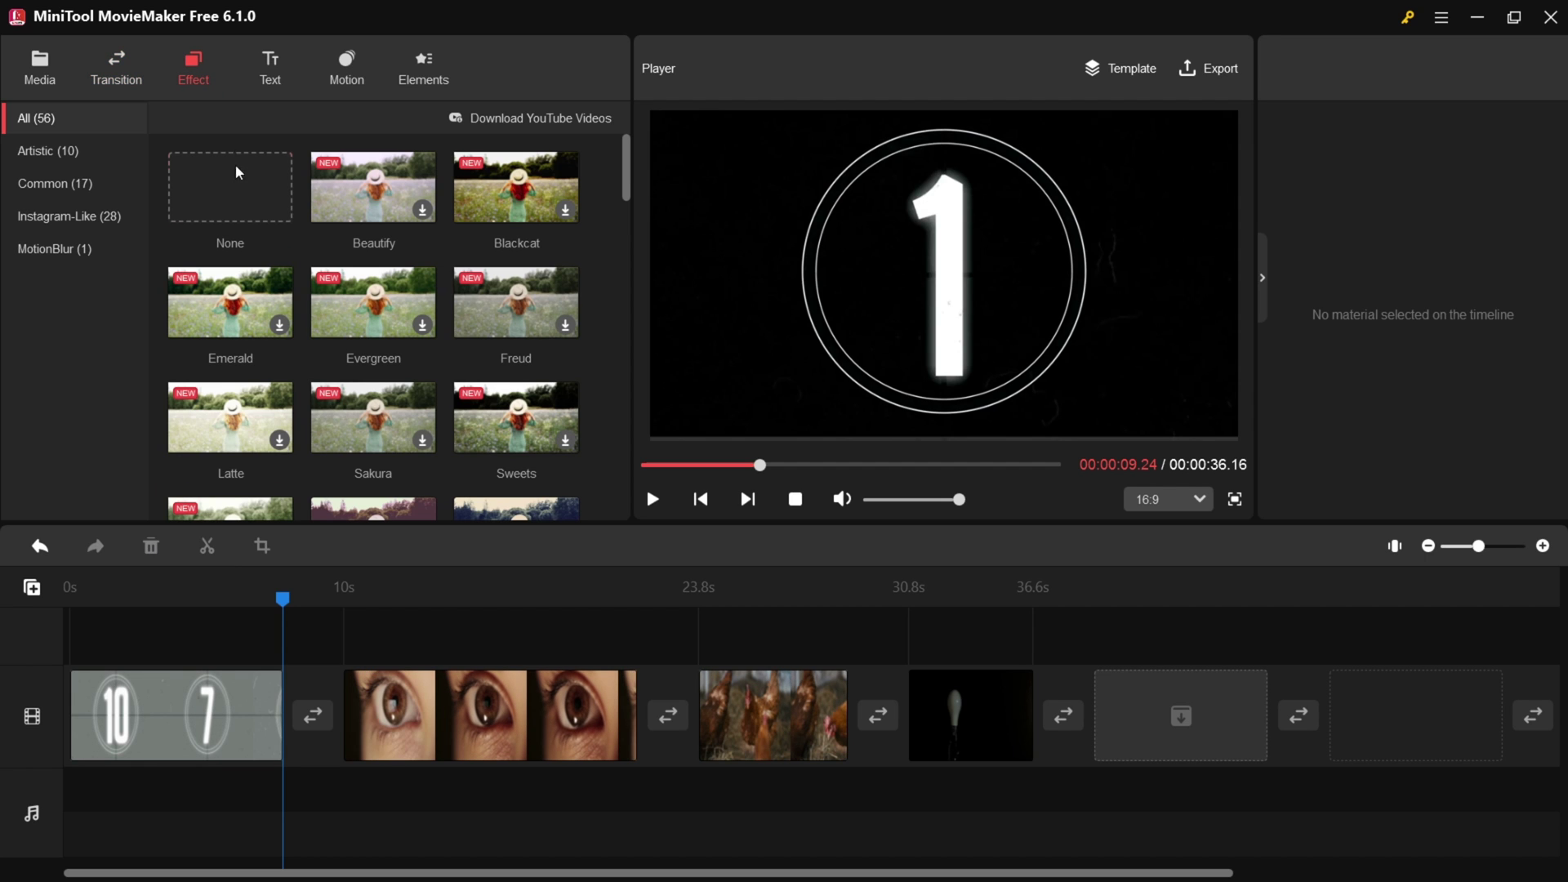
scroll(405, 321, down, 3)
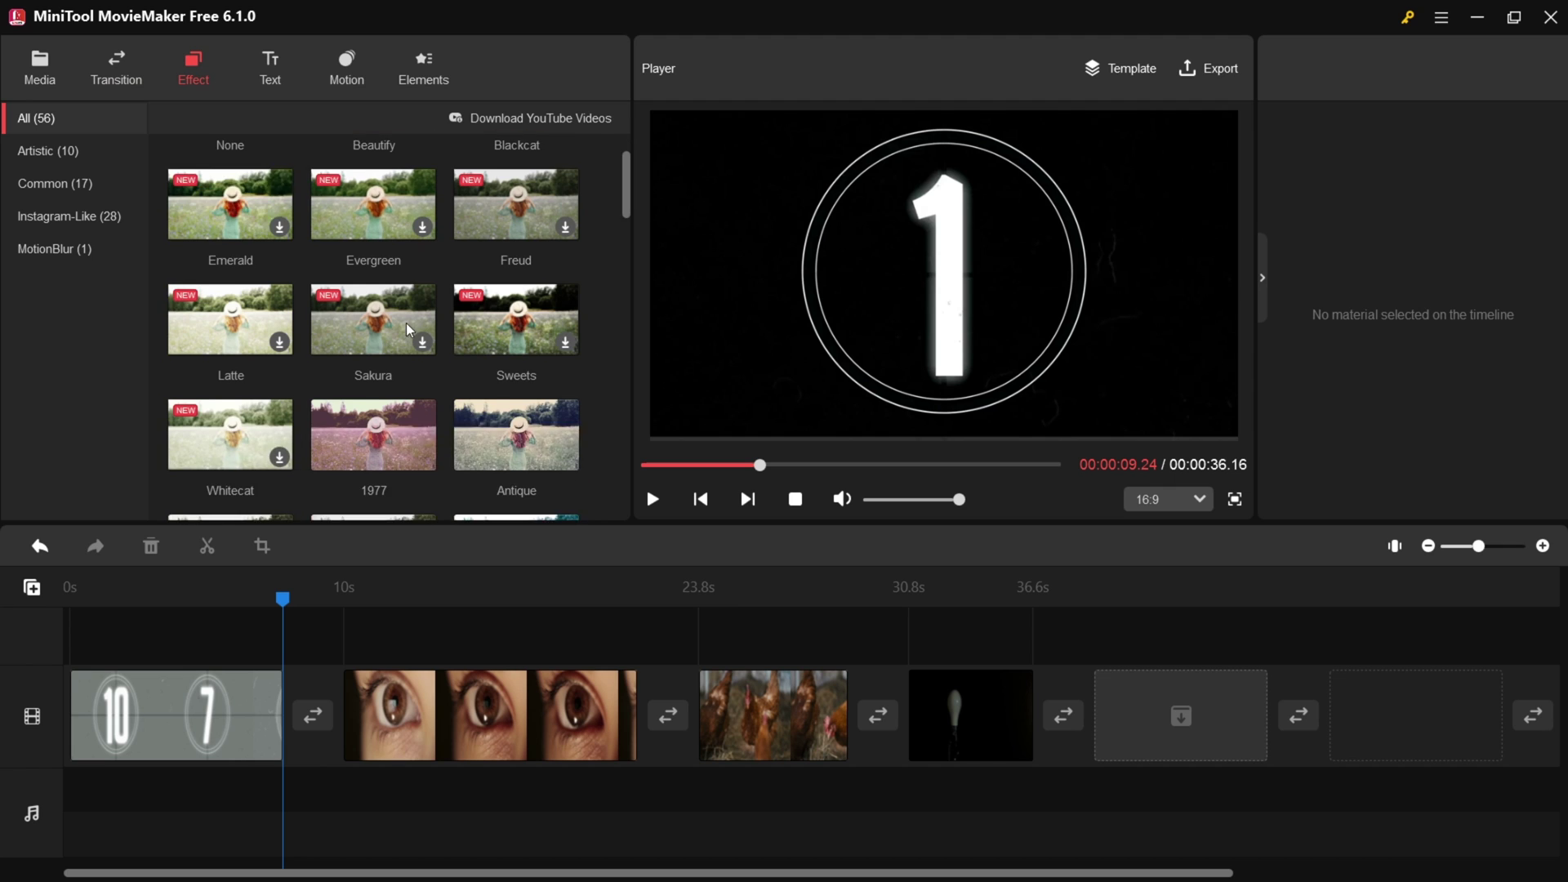
scroll(405, 321, down, 10)
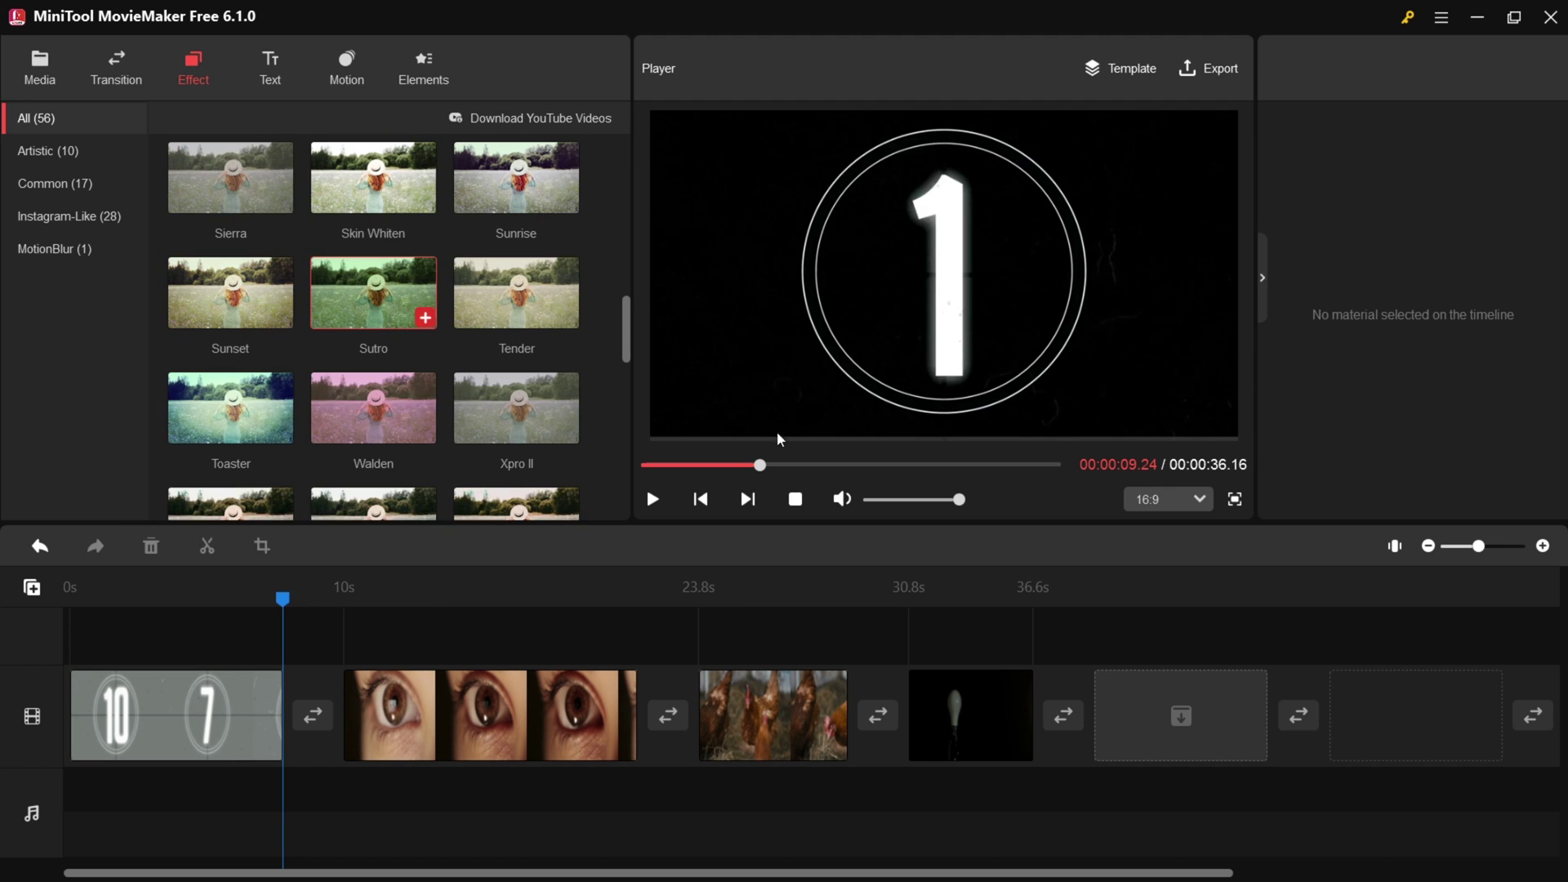
drag(288, 602, 405, 605)
scroll(403, 340, up, 12)
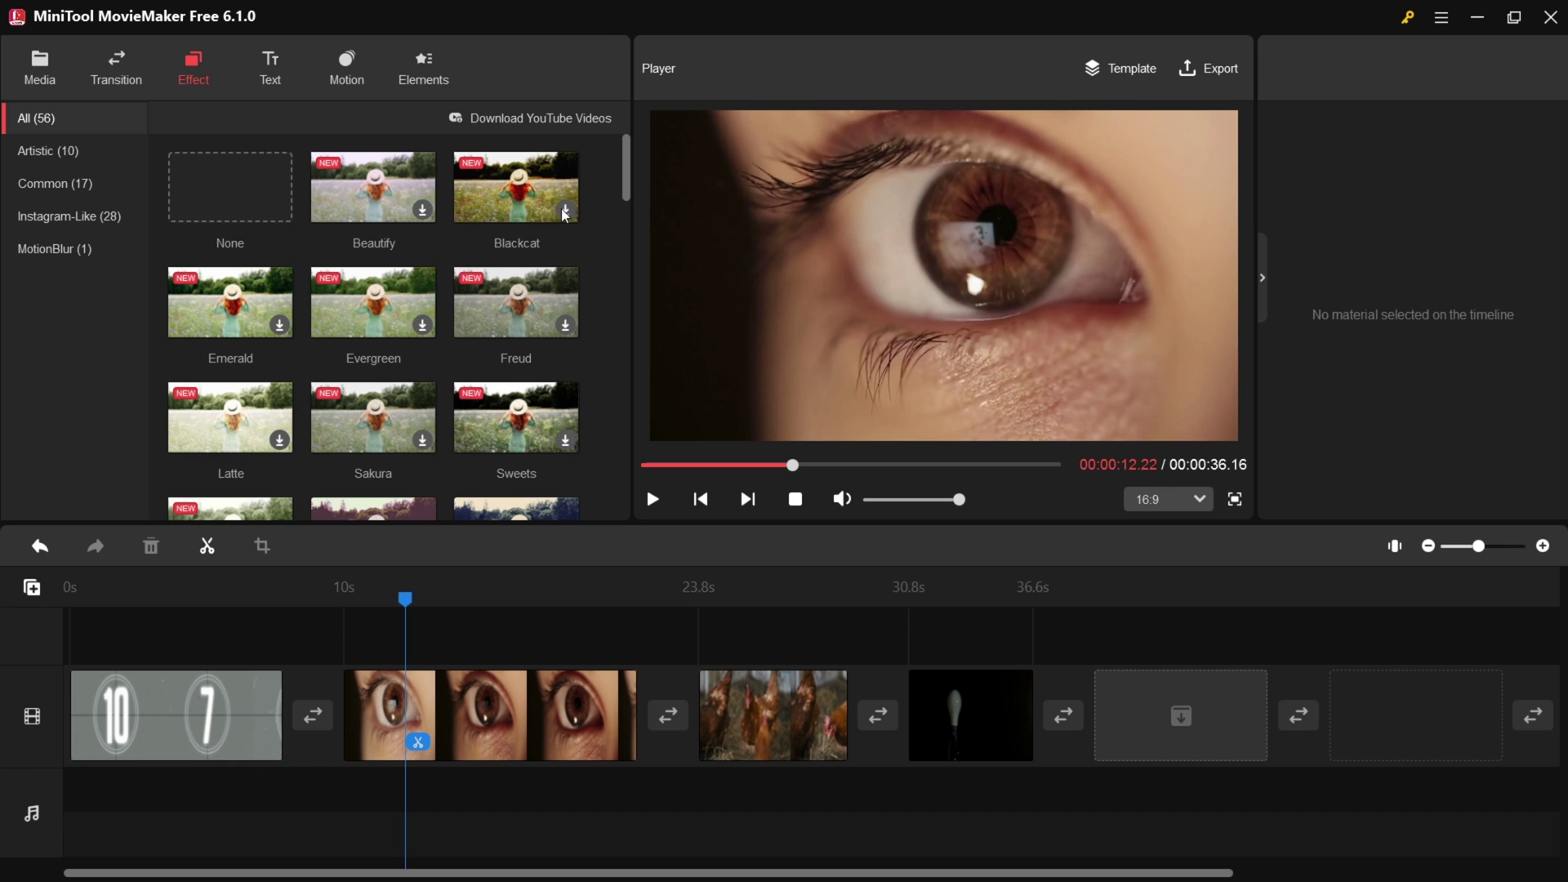
mouse_move(525, 191)
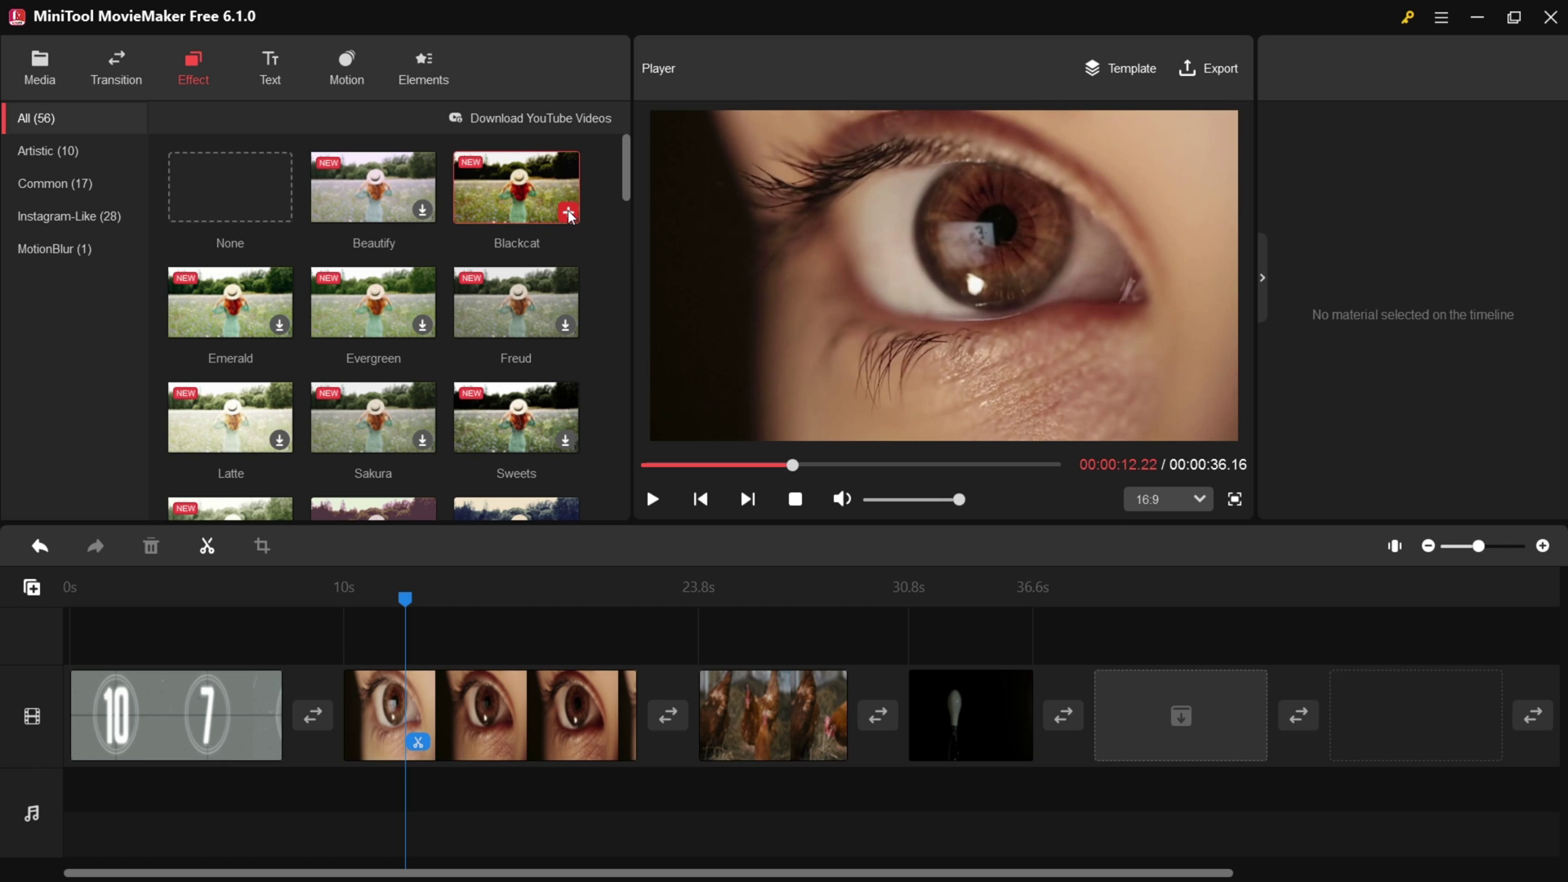
drag(570, 217, 493, 708)
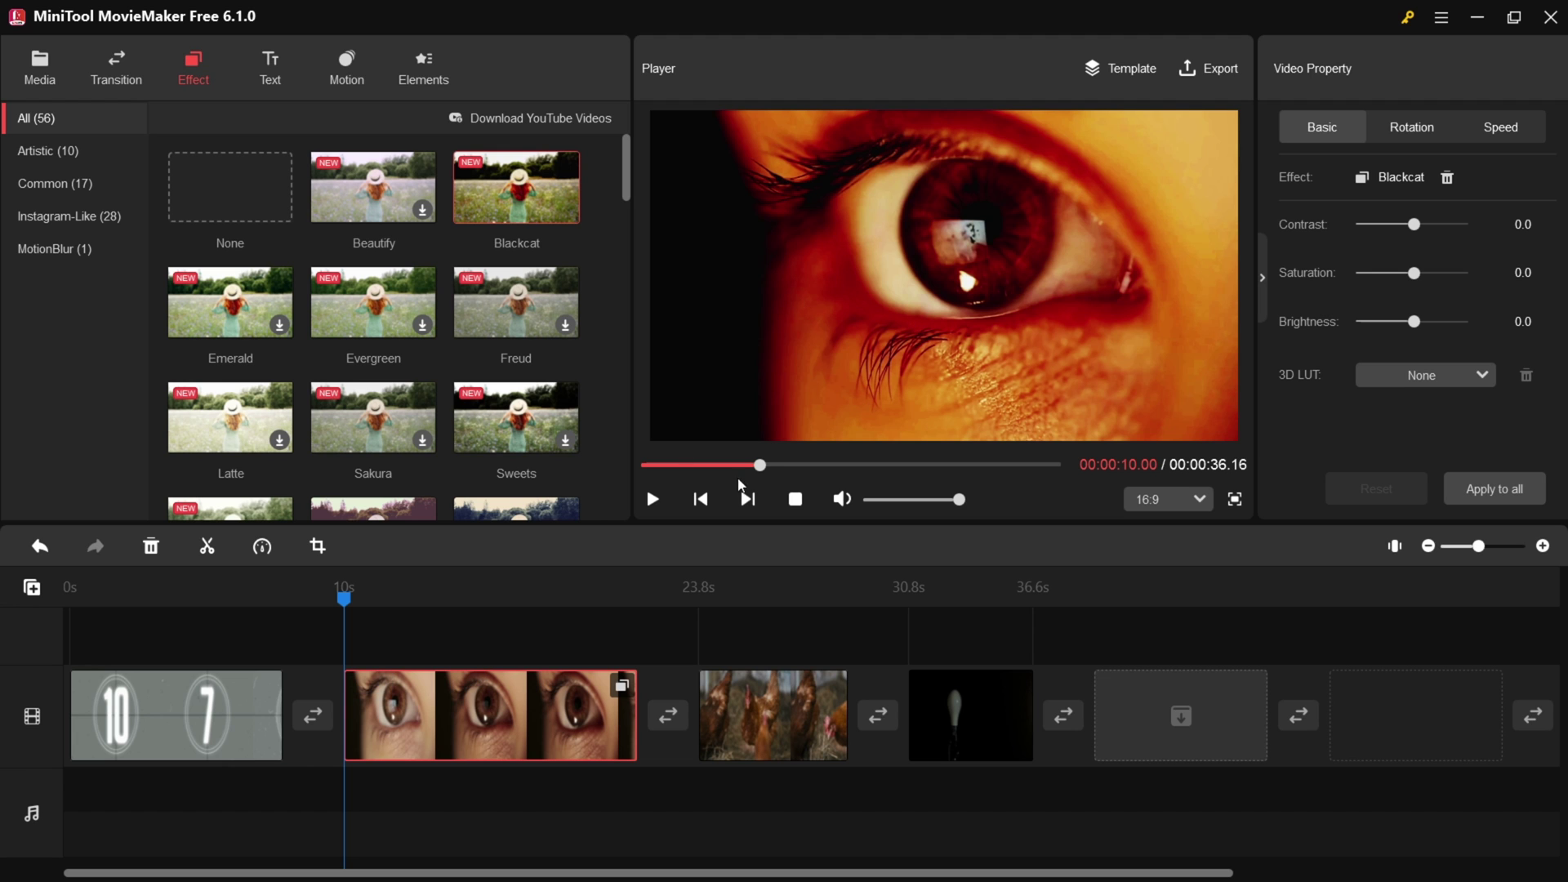
click(762, 466)
drag(774, 474, 812, 484)
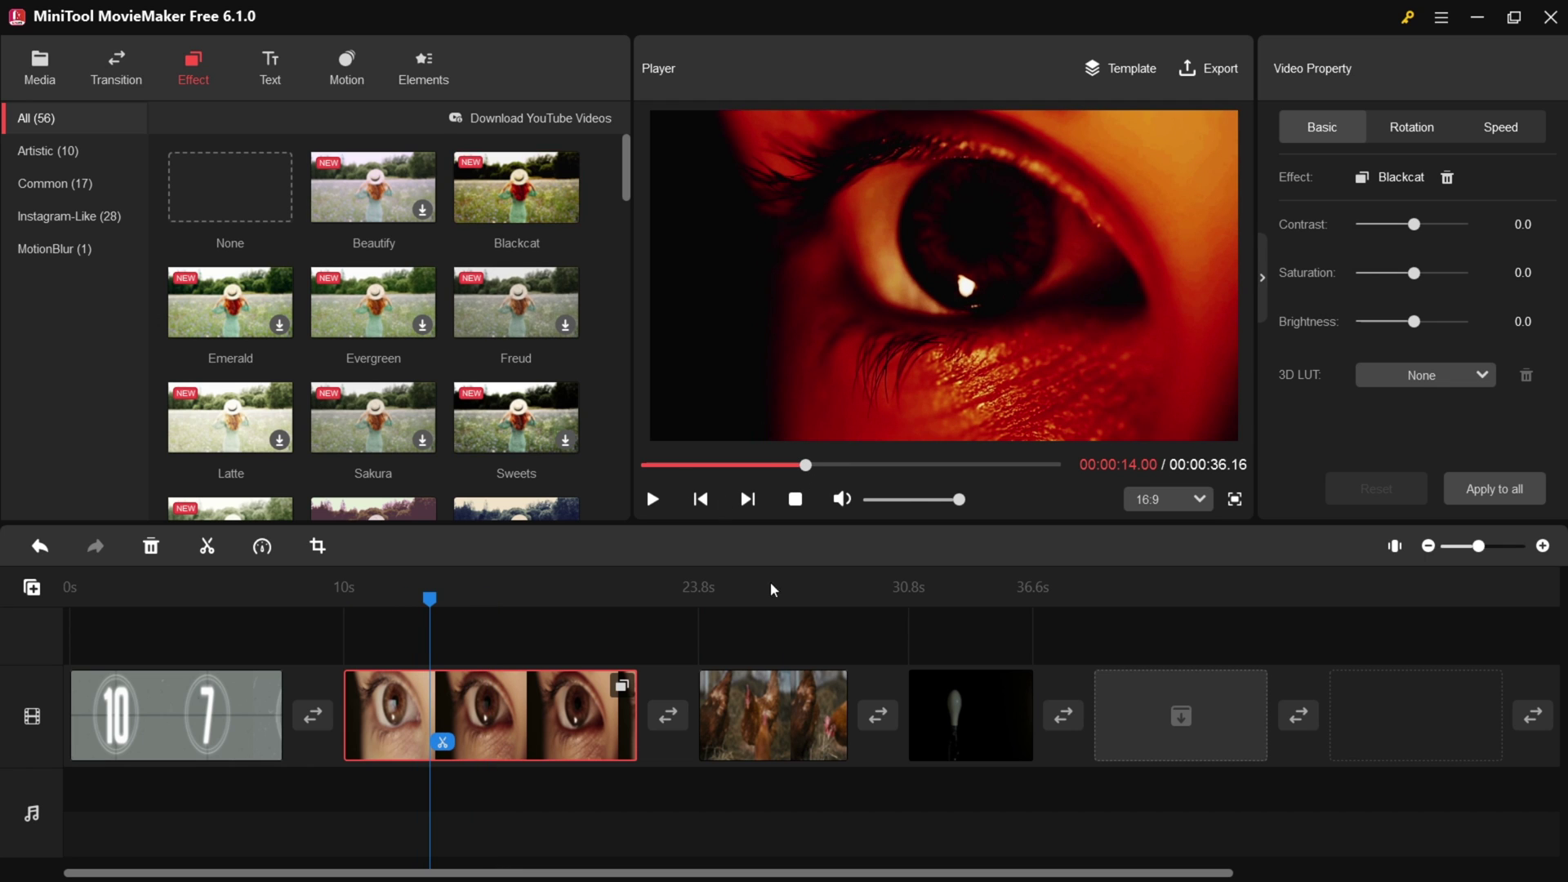
Apply the Evergreen effect to the hens clip and set its contrast to -15.5
click(699, 588)
click(422, 325)
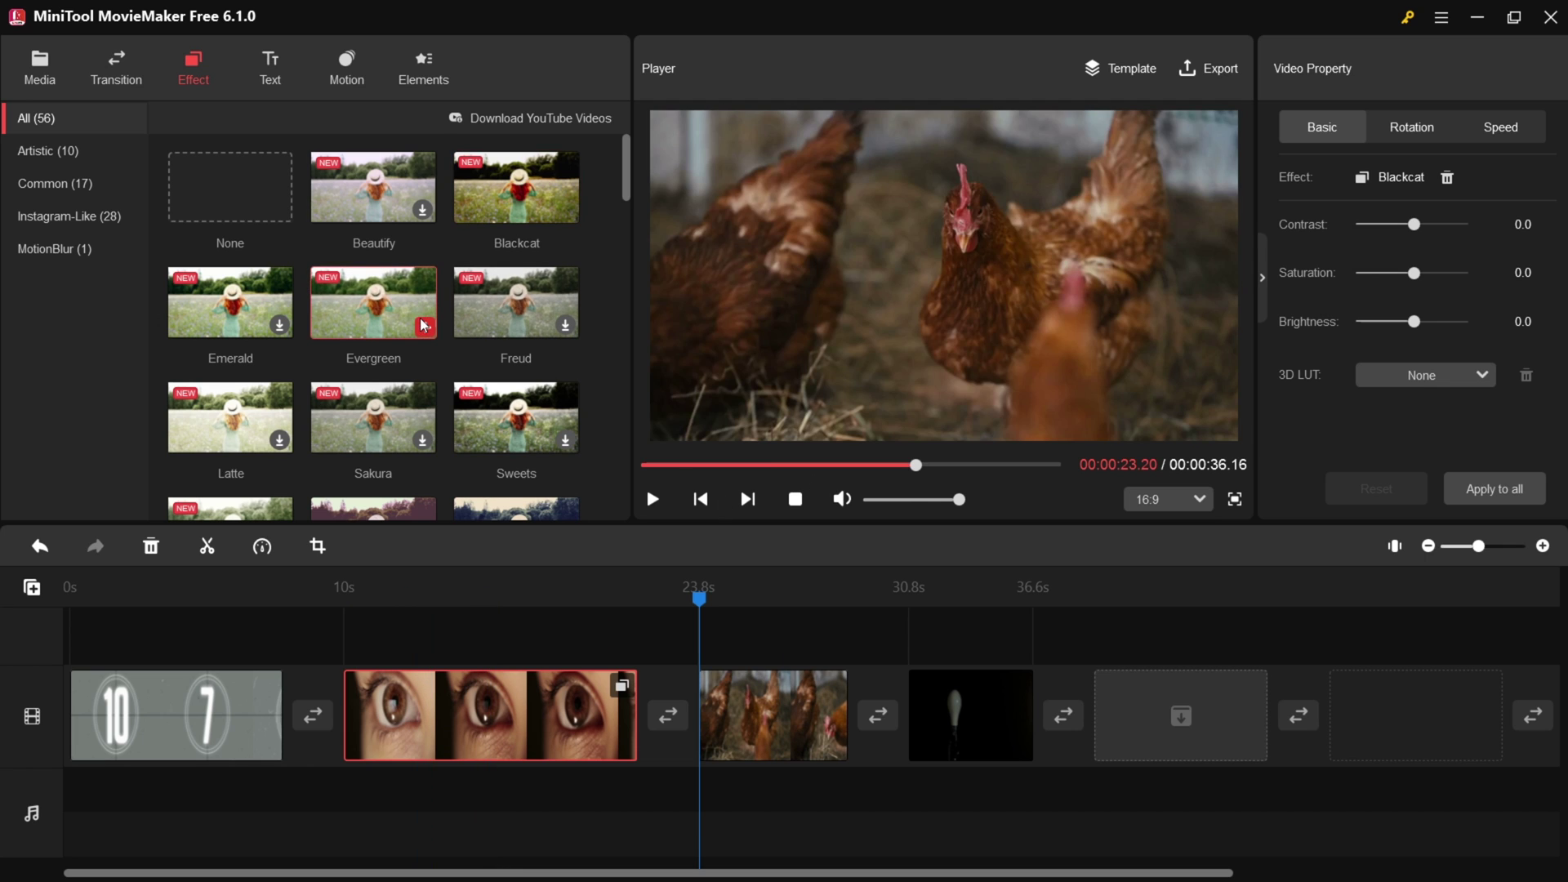
click(802, 727)
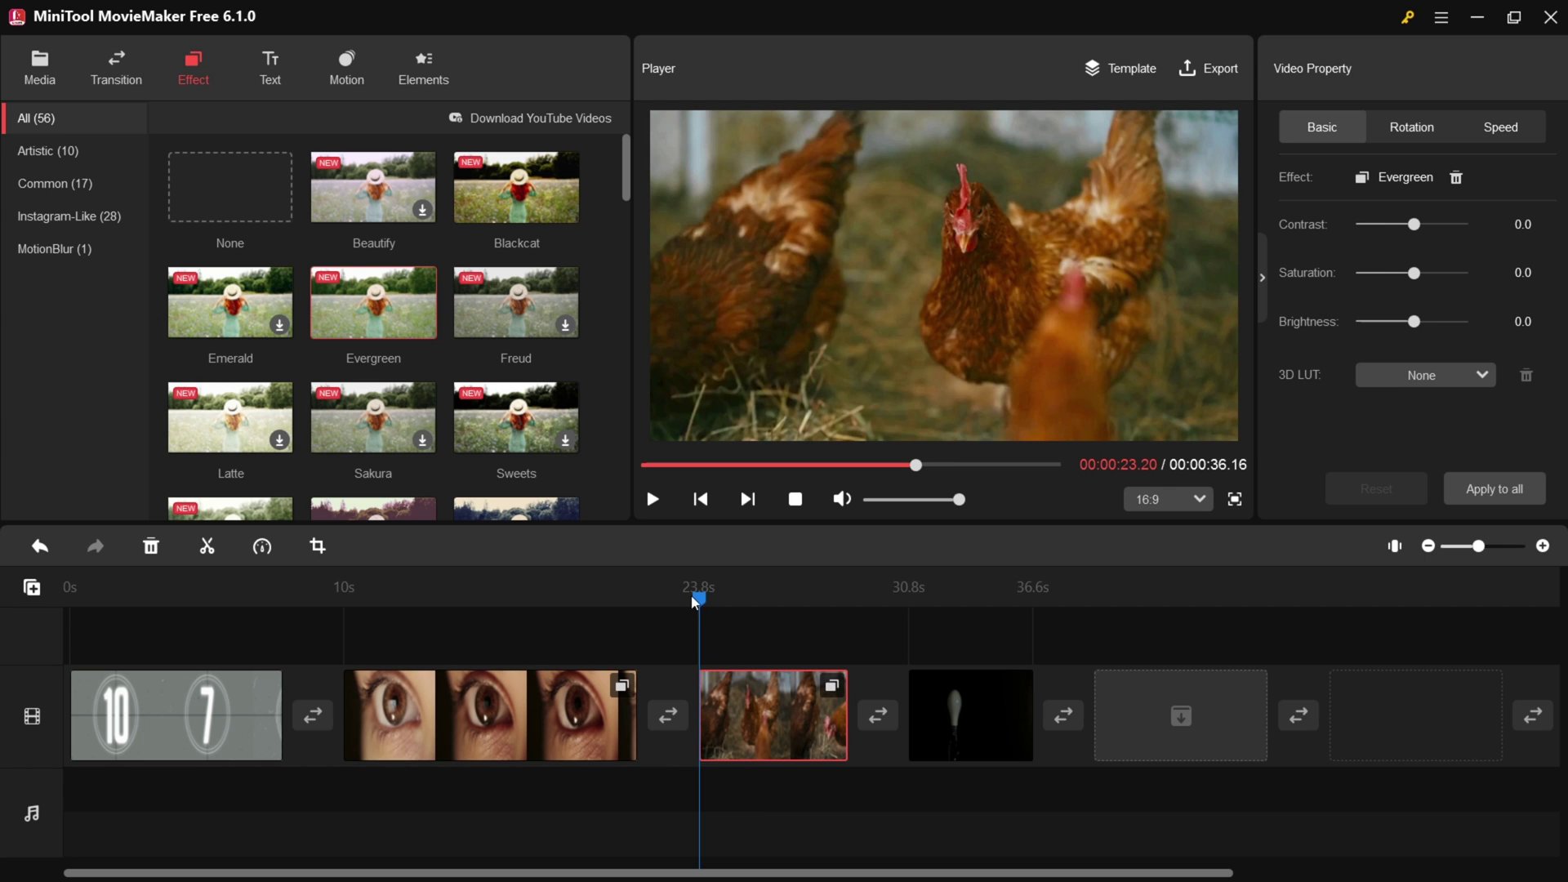
drag(699, 598, 734, 608)
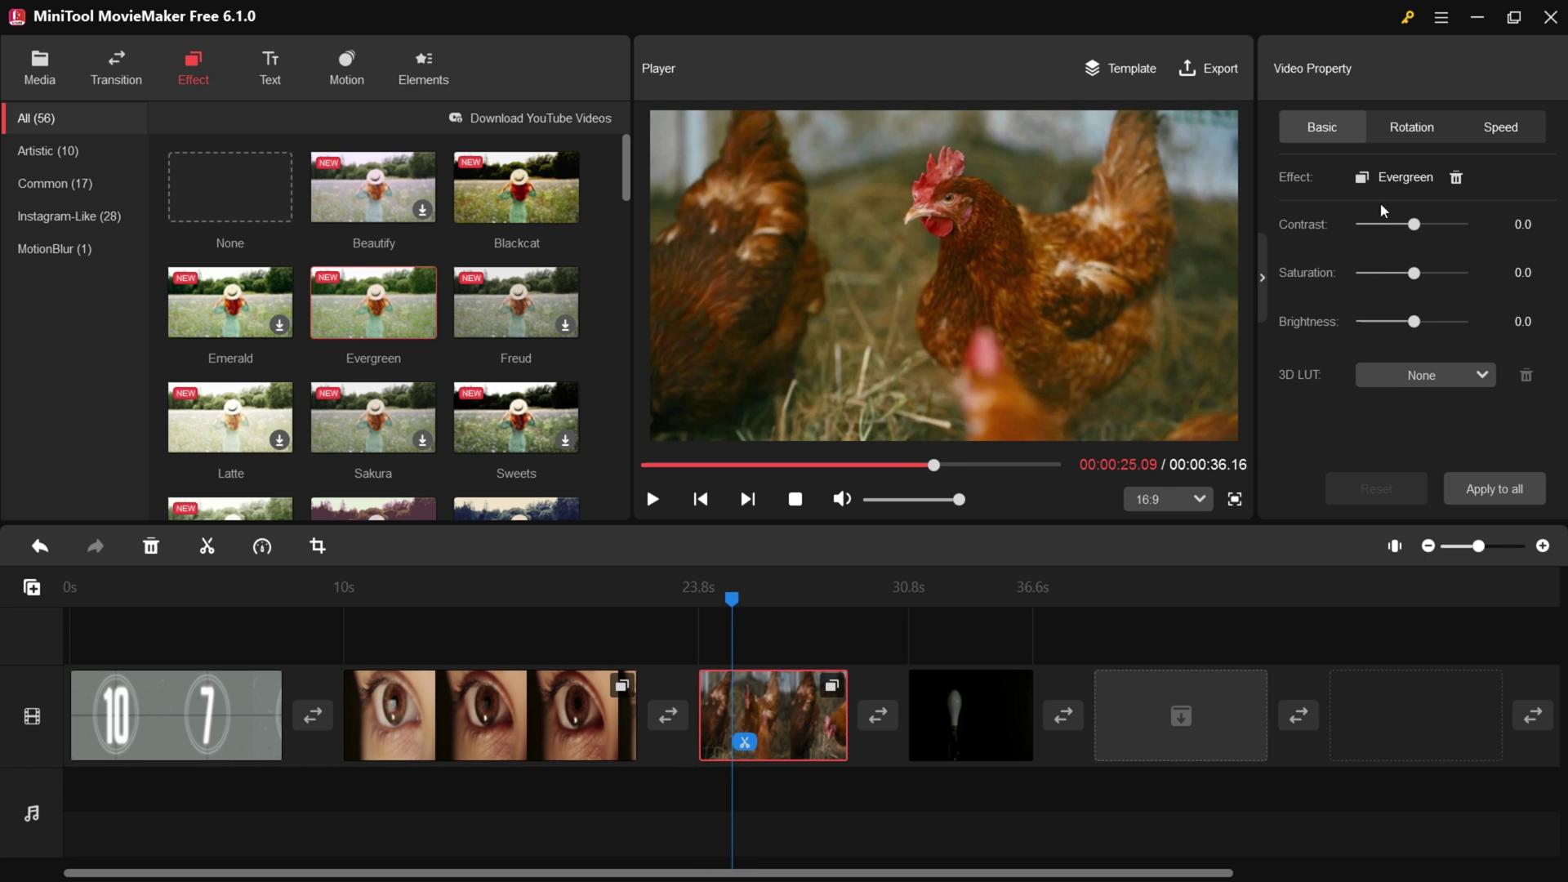
mouse_move(1424, 225)
mouse_down()
mouse_move(1390, 225)
mouse_move(1406, 225)
mouse_up()
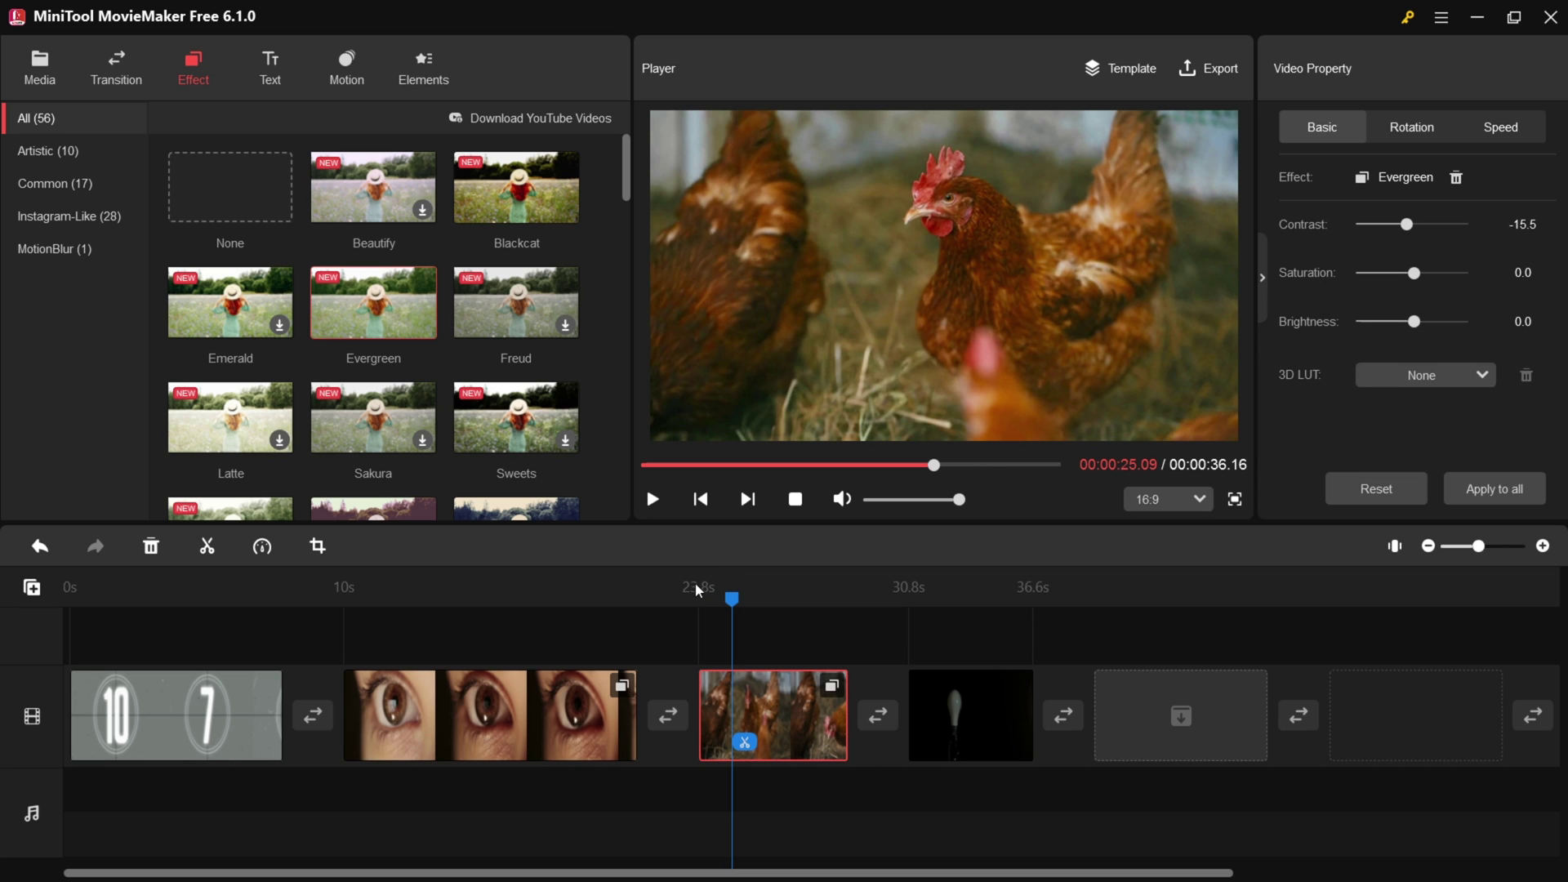
Browse the text styles and add the Caption23 text above the countdown clip at about 5 seconds
click(267, 72)
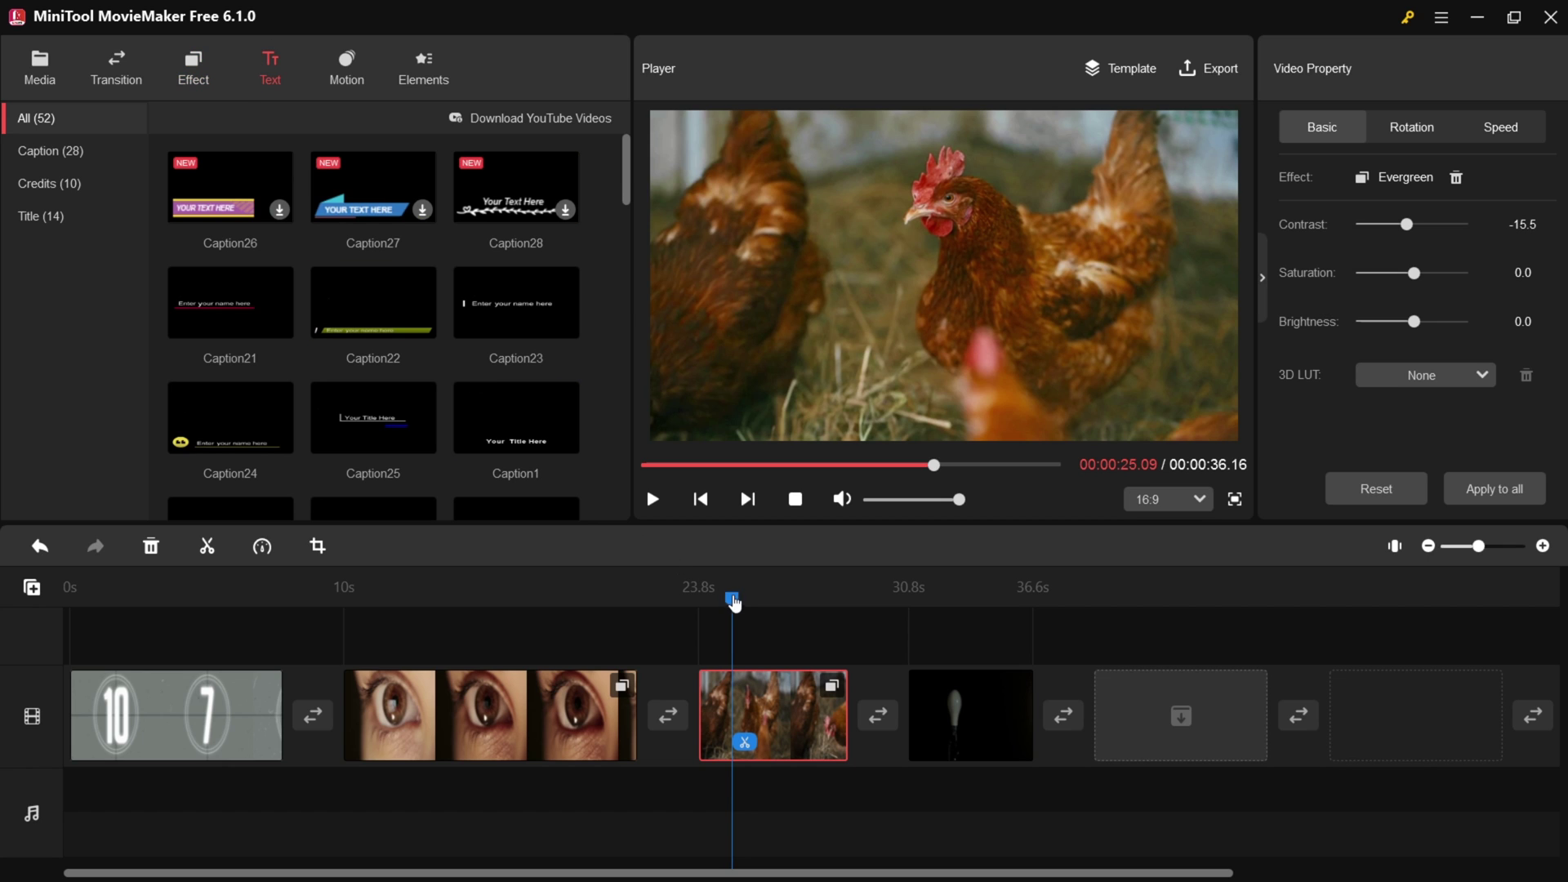
drag(731, 599, 547, 629)
click(70, 629)
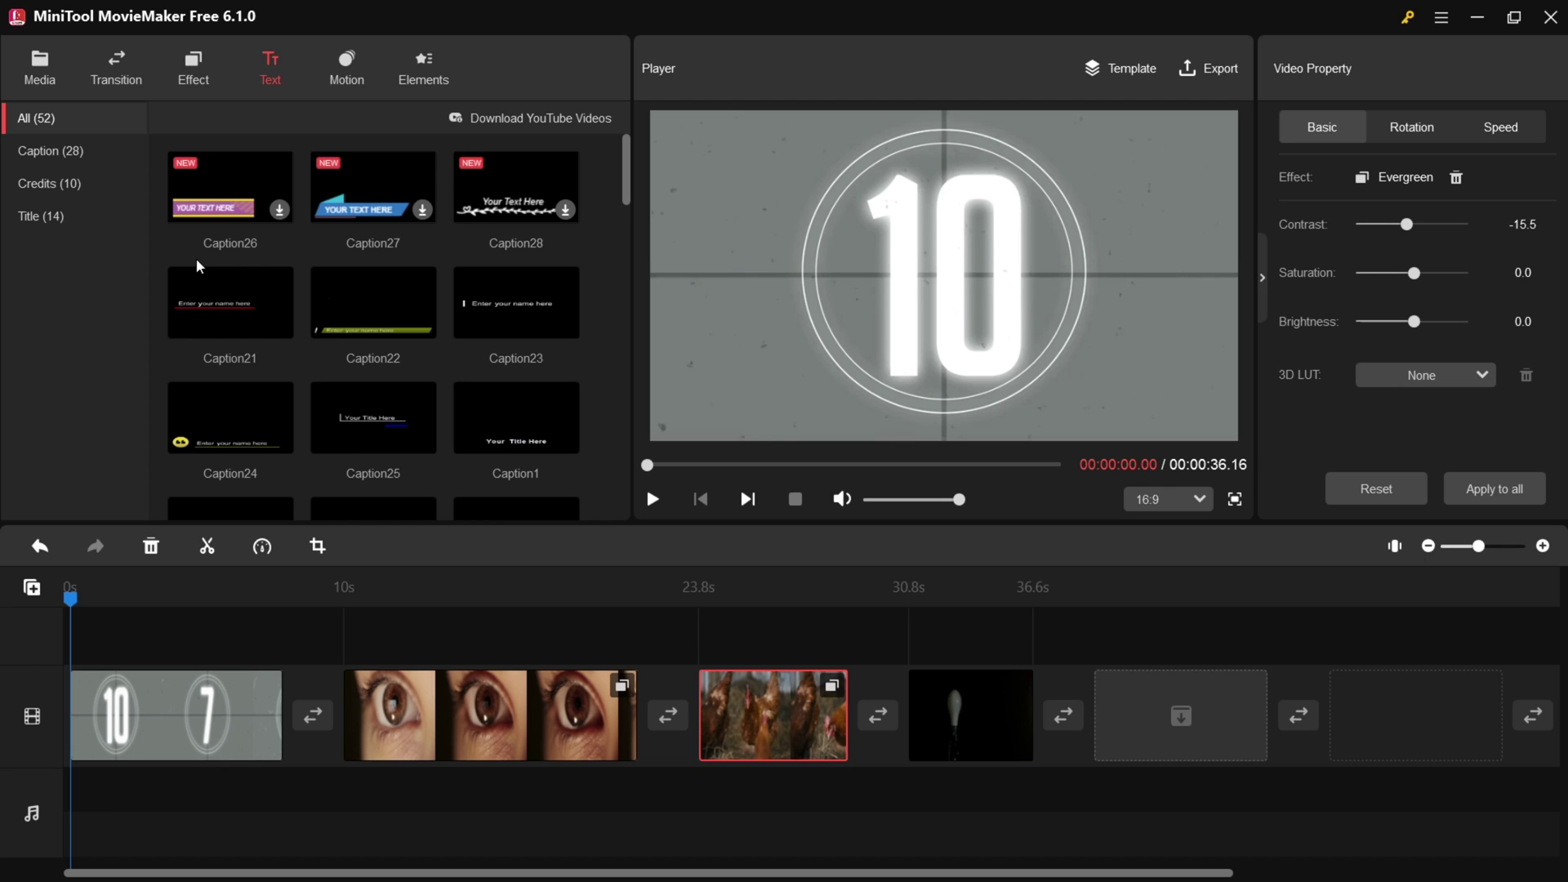
scroll(334, 294, down, 4)
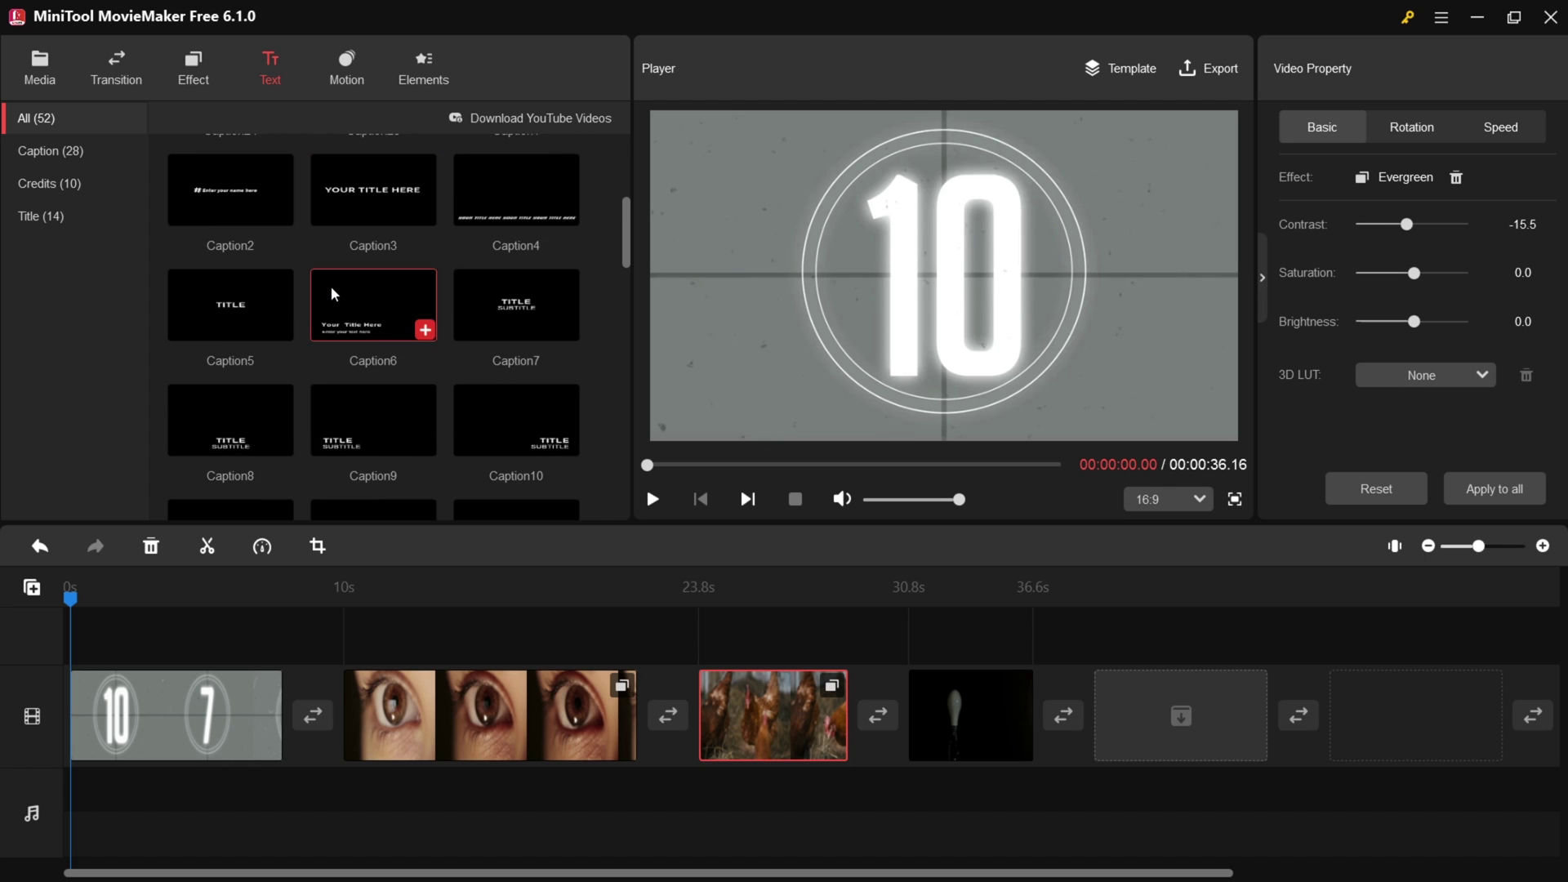
scroll(334, 294, up, 4)
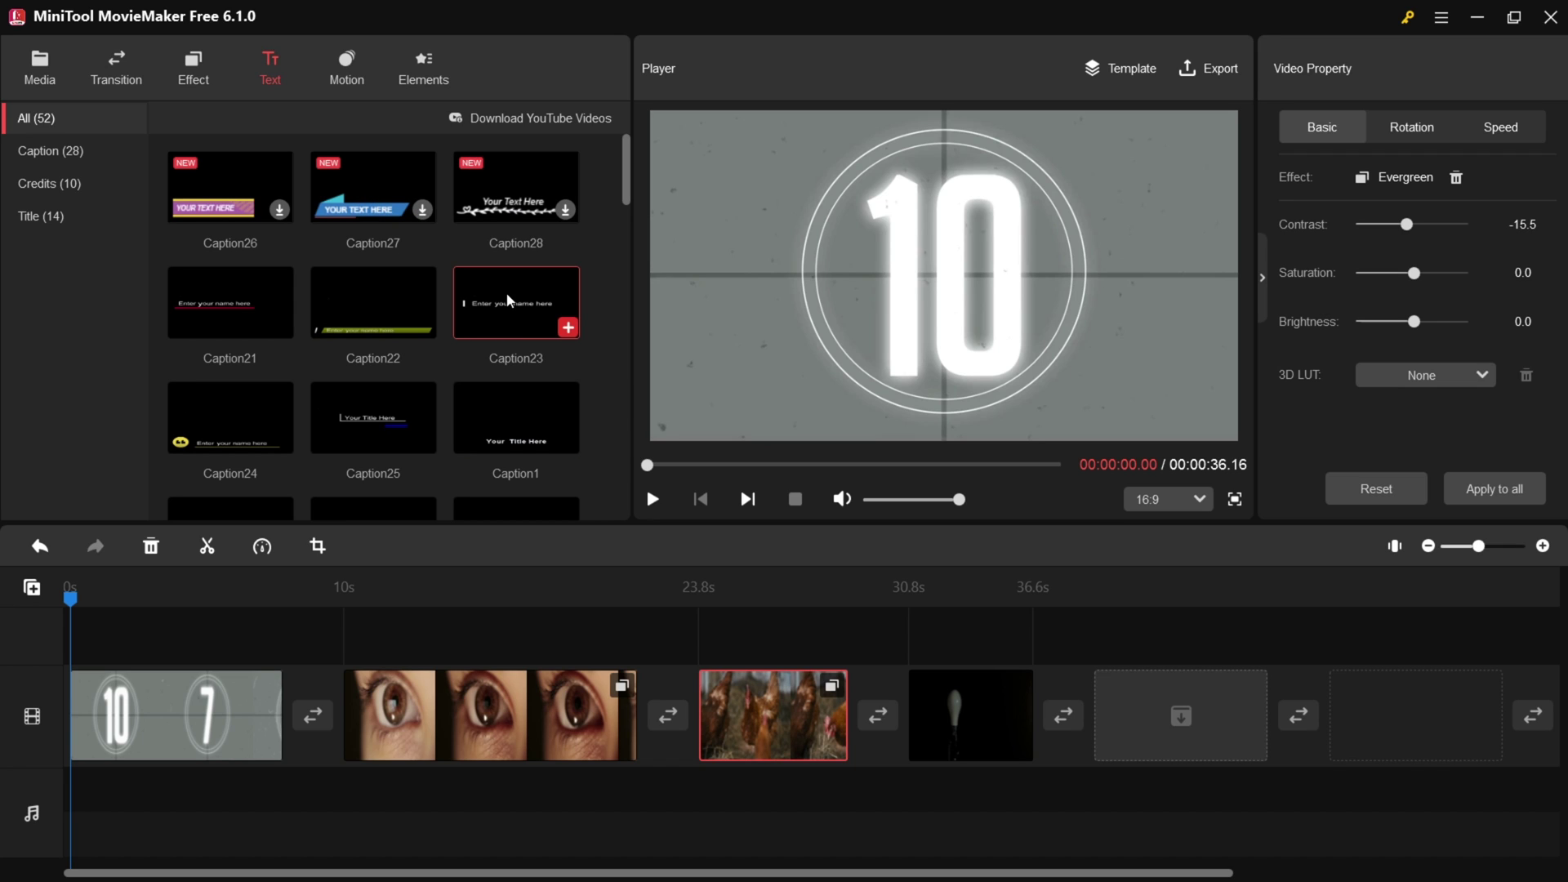
drag(74, 602, 173, 602)
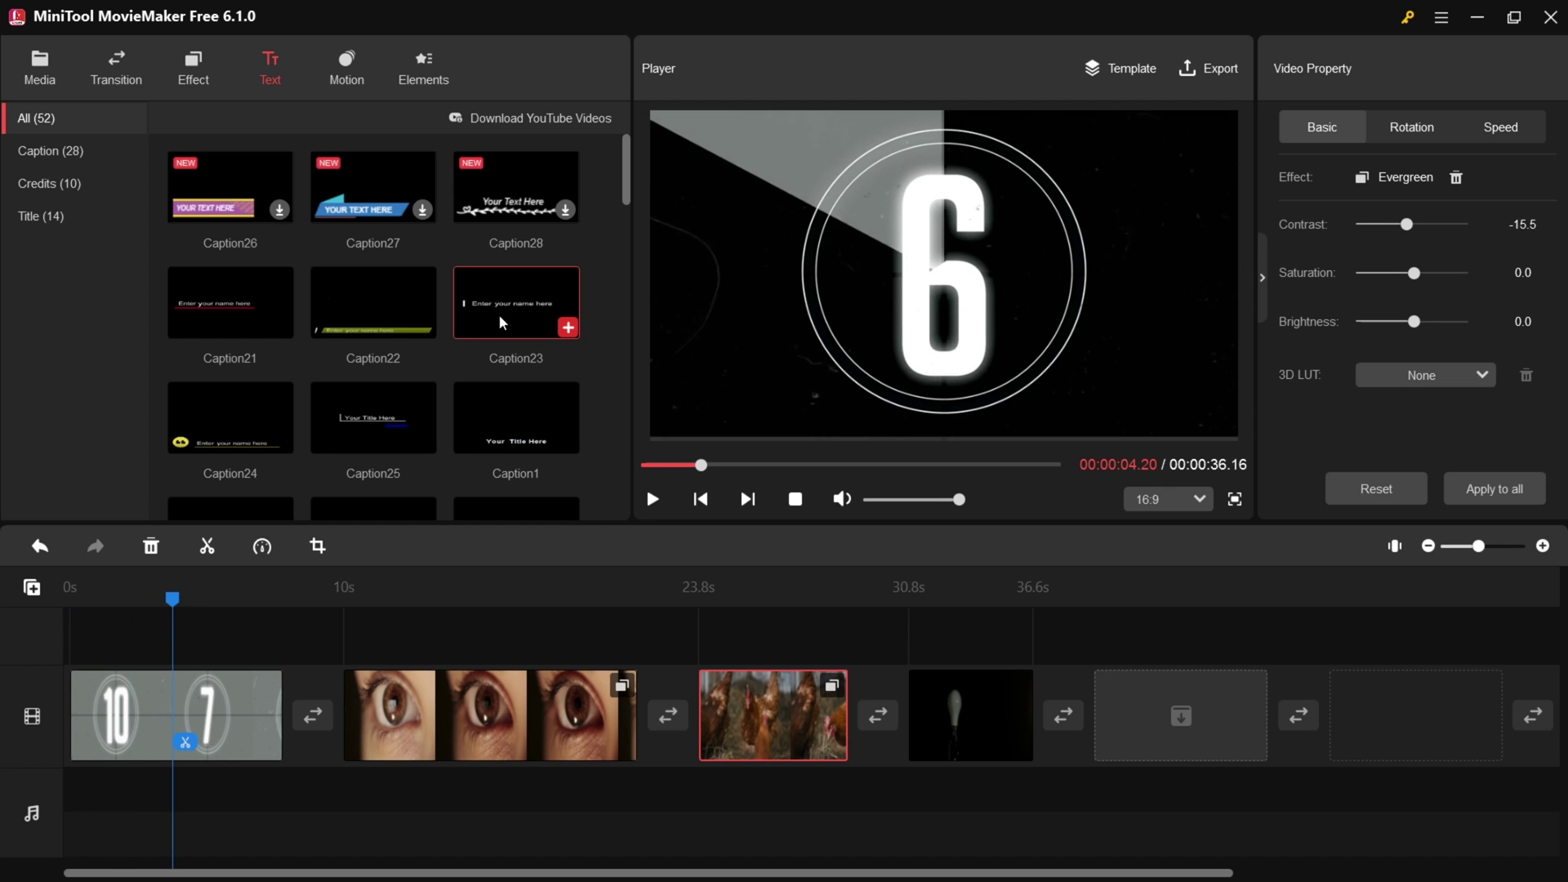
drag(501, 322, 192, 661)
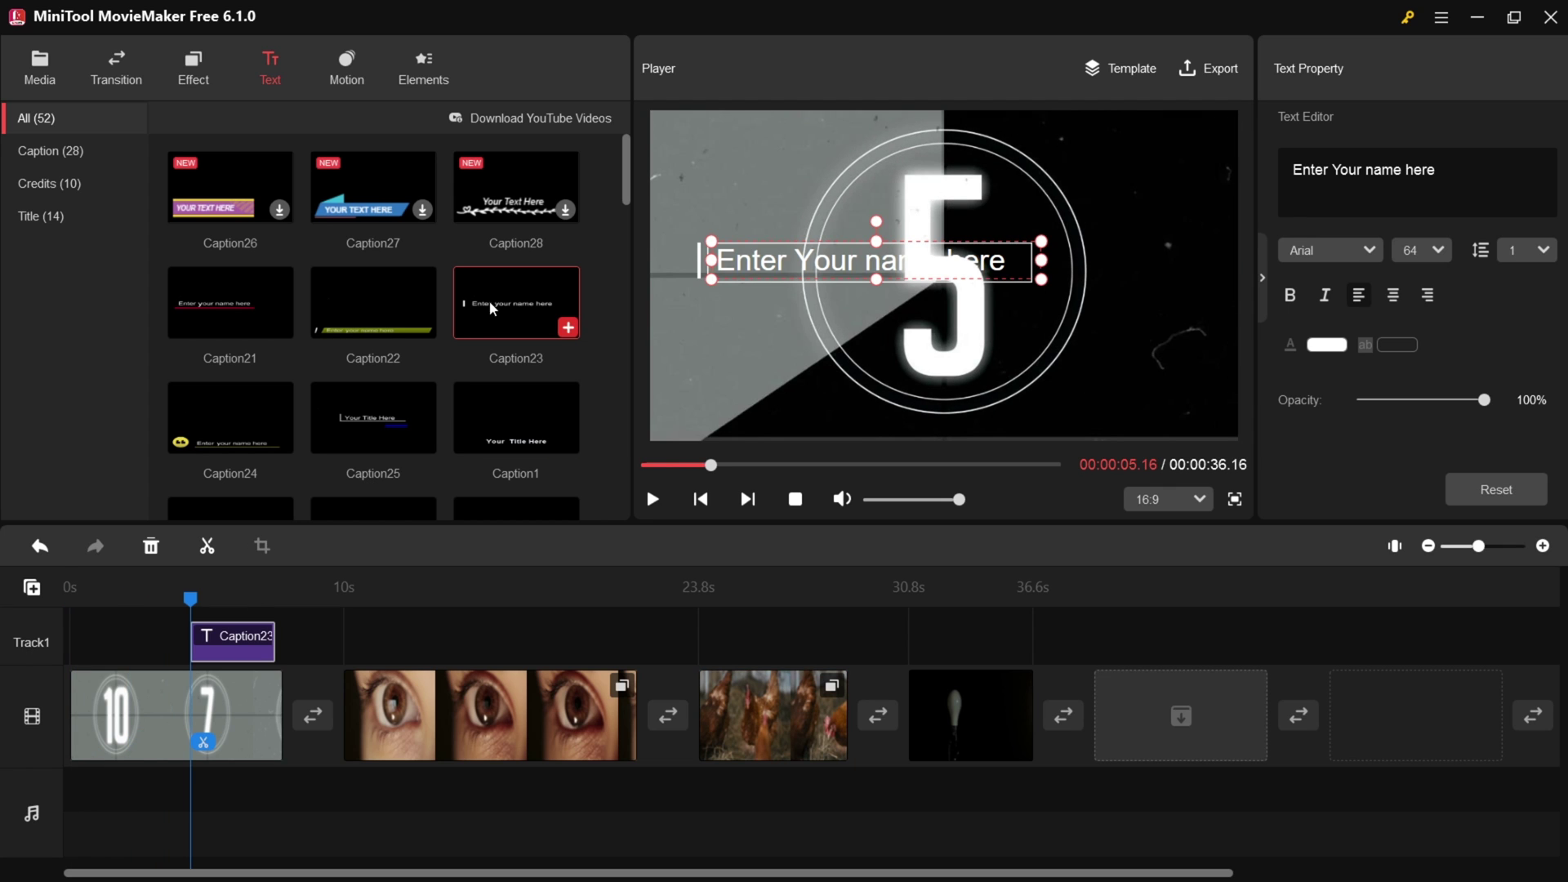
Scrub over the start of the Caption23 text and delete it from the timeline
mouse_move(190, 599)
mouse_down()
mouse_move(279, 602)
mouse_move(167, 602)
mouse_up()
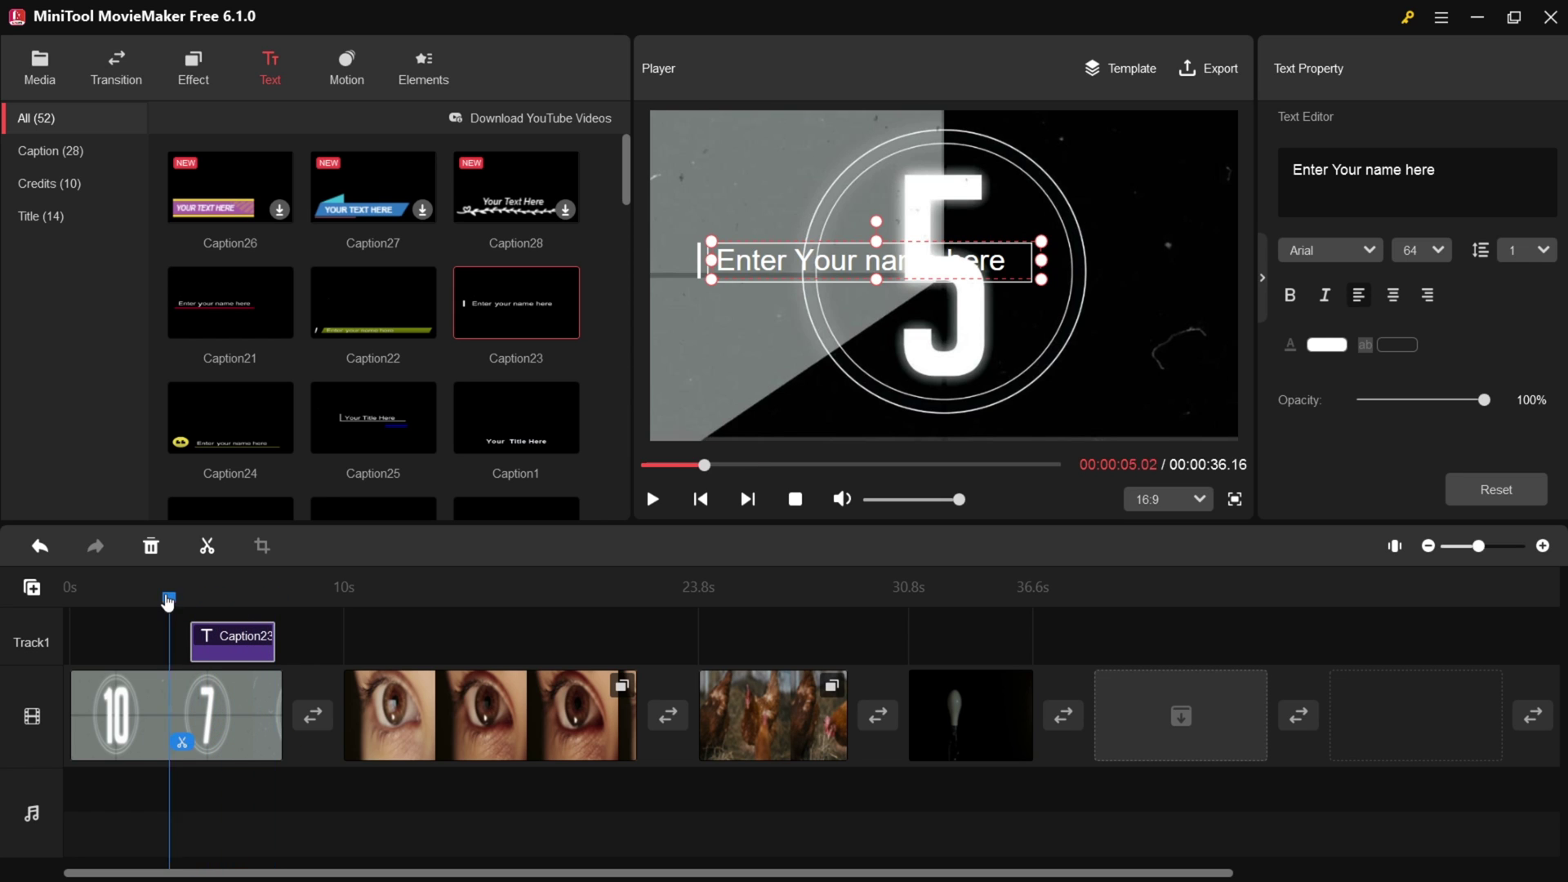
click(256, 649)
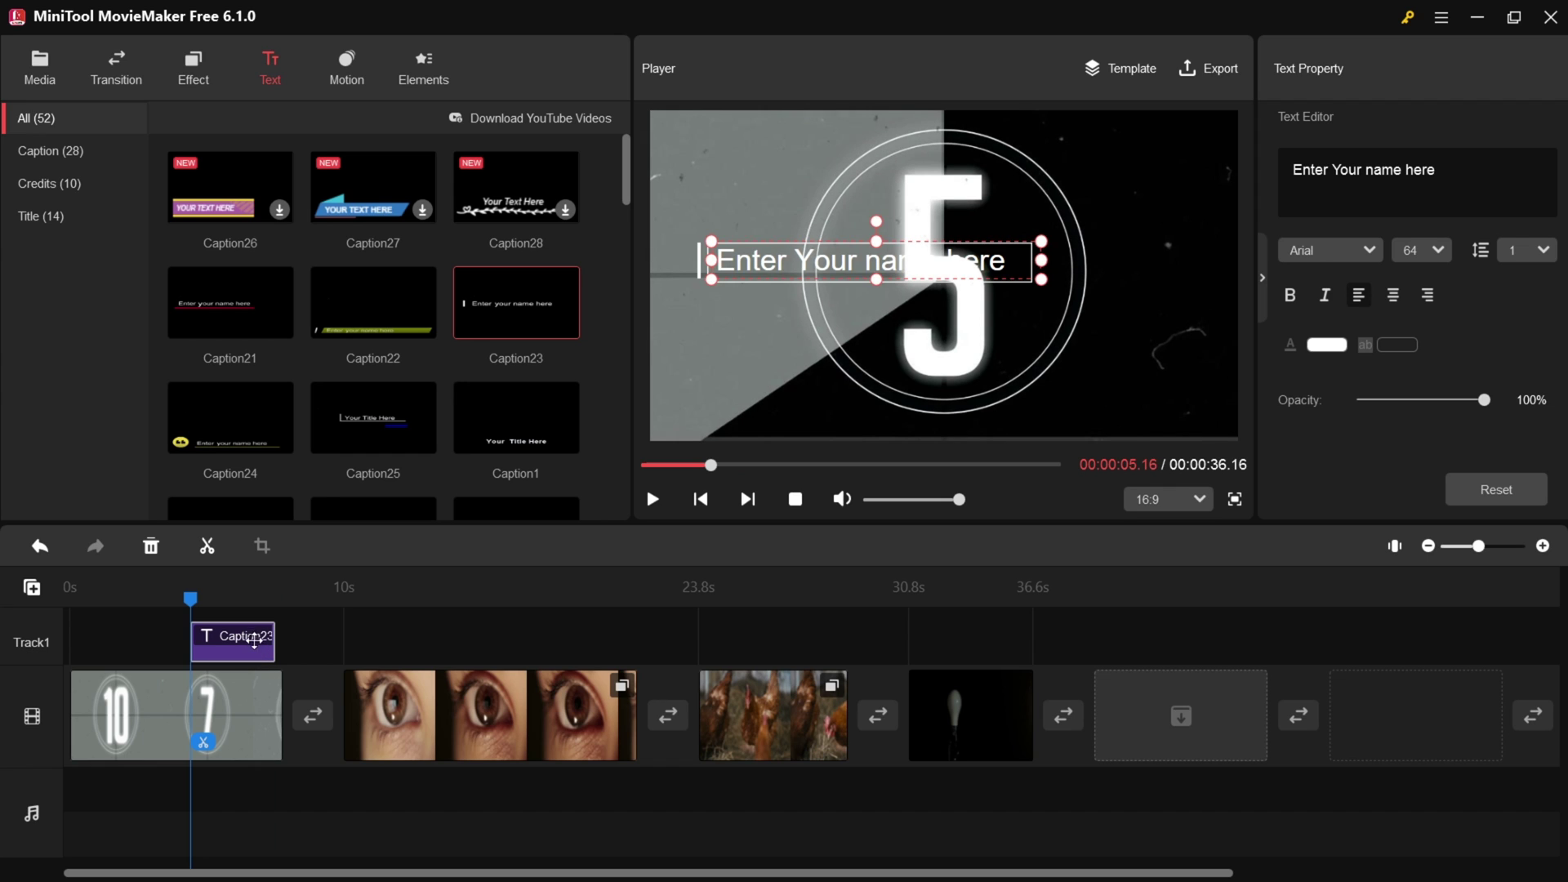
key(Delete)
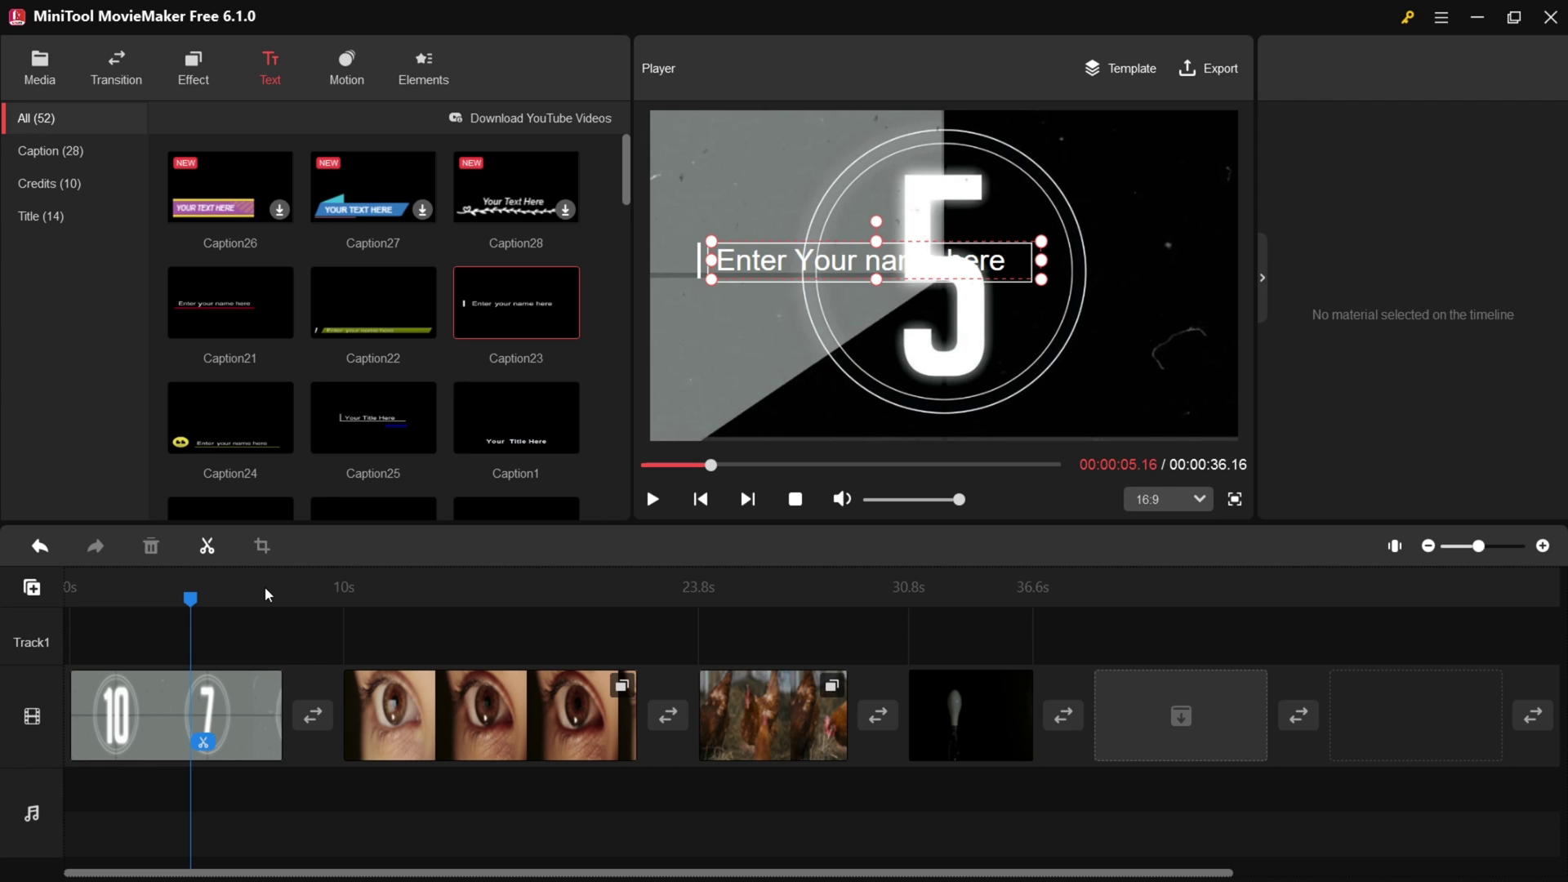
Look through more text captions and the available pan and zoom motion effects
mouse_move(328, 291)
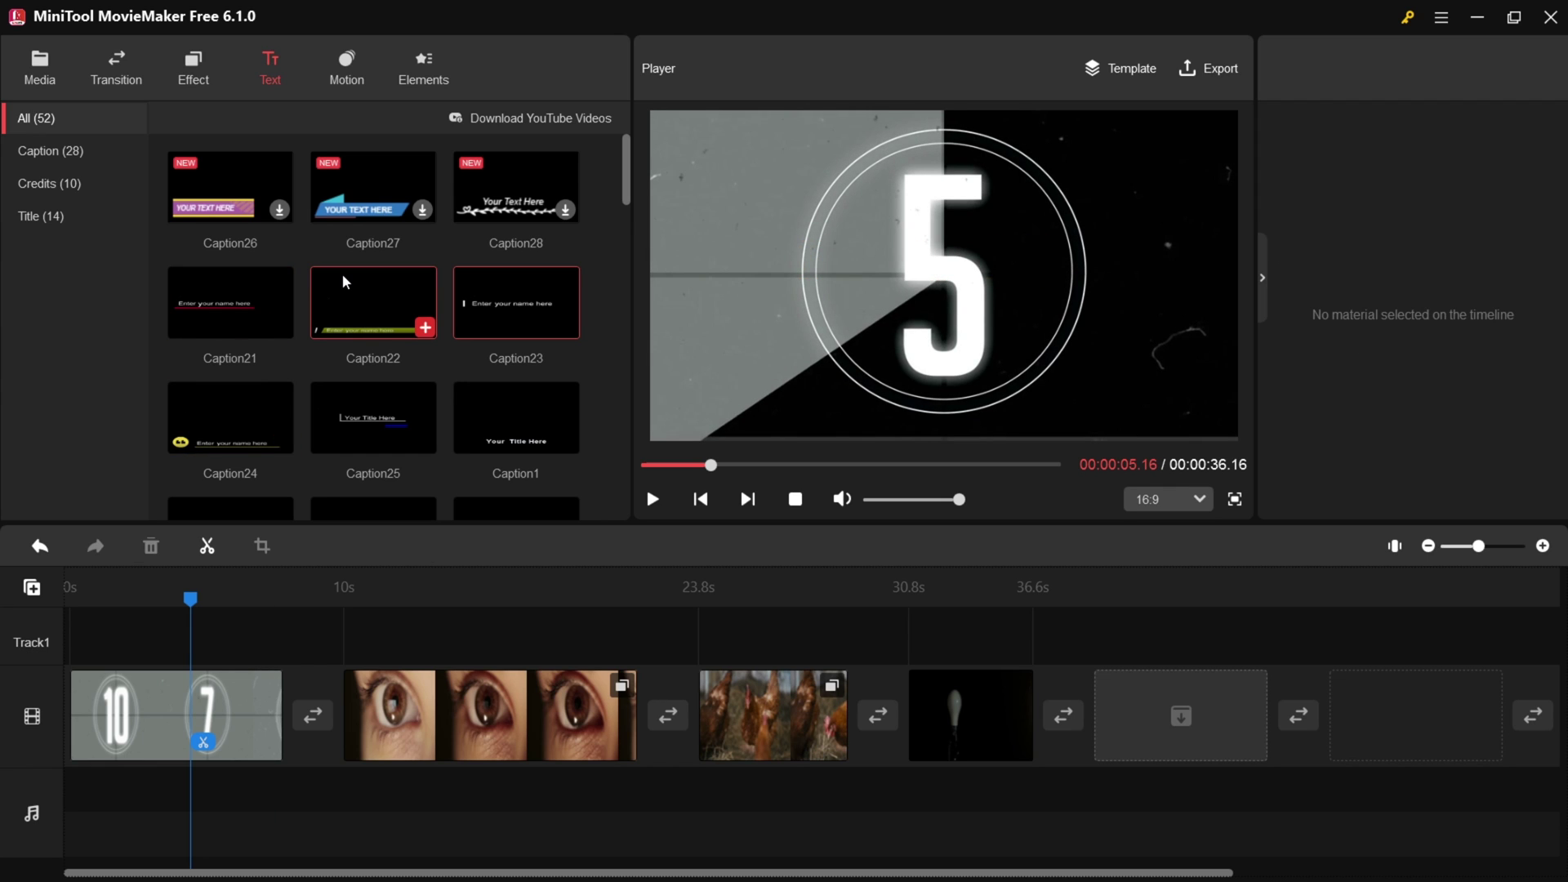
scroll(343, 282, down, 3)
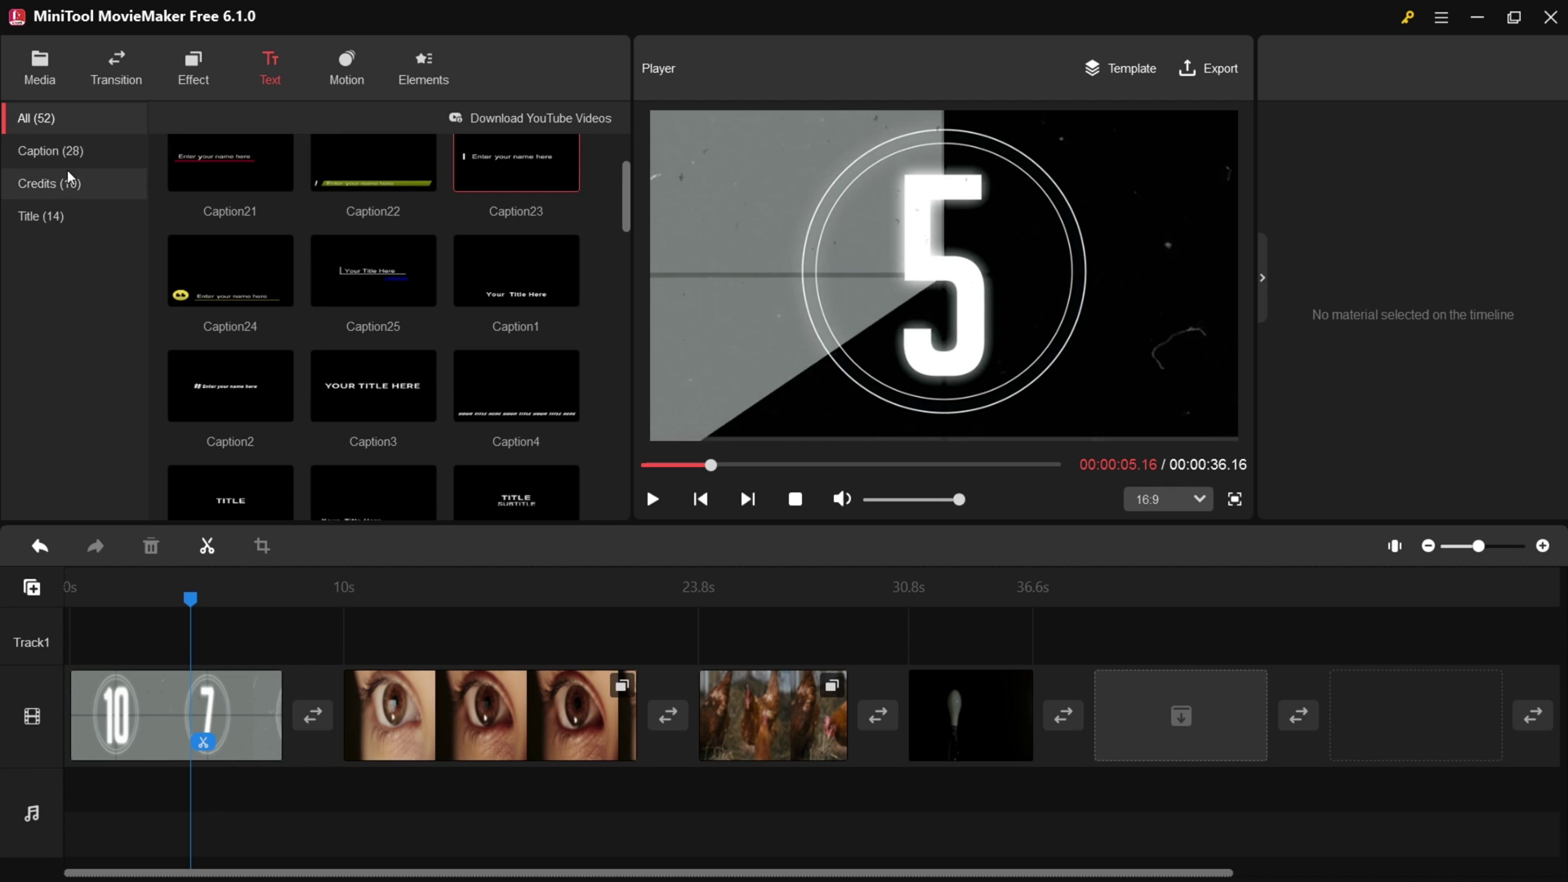
click(346, 67)
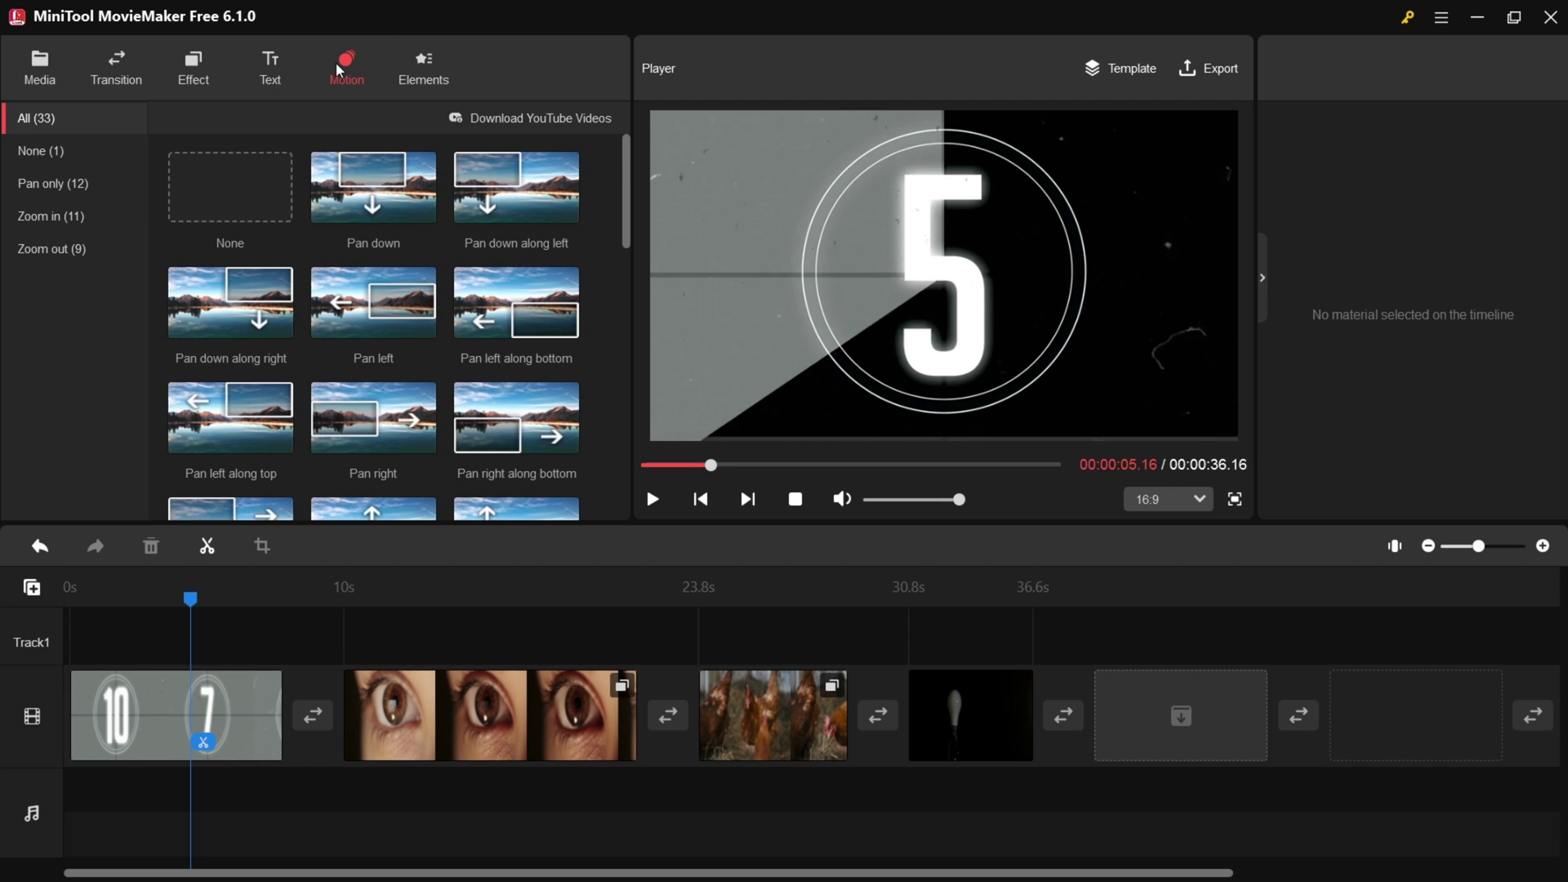
mouse_move(400, 245)
drag(191, 610, 192, 661)
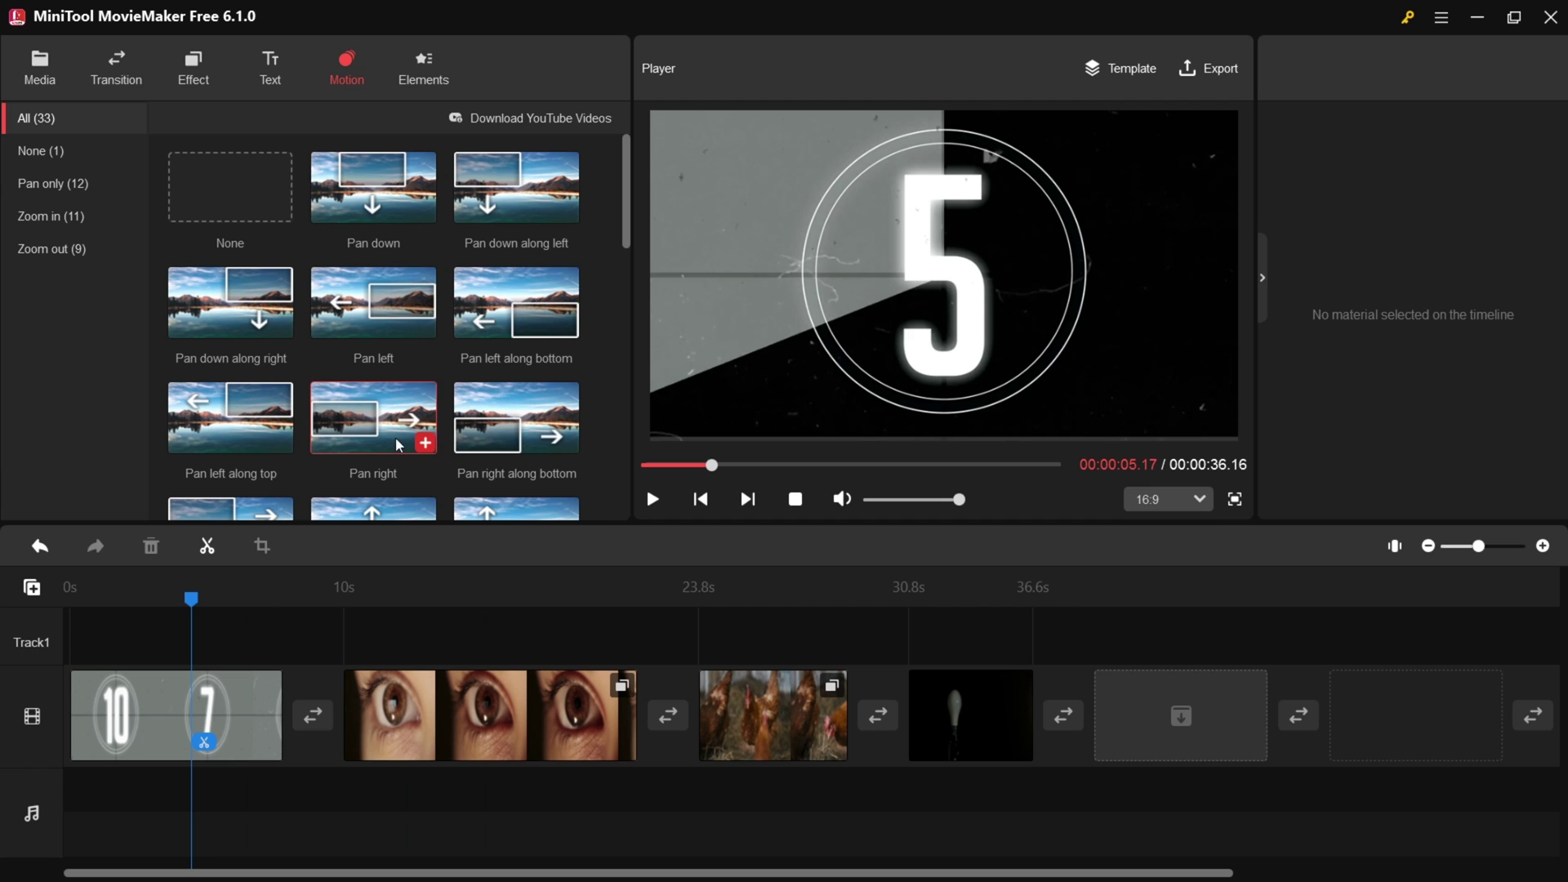
scroll(400, 444, down, 2)
scroll(400, 444, down, 3)
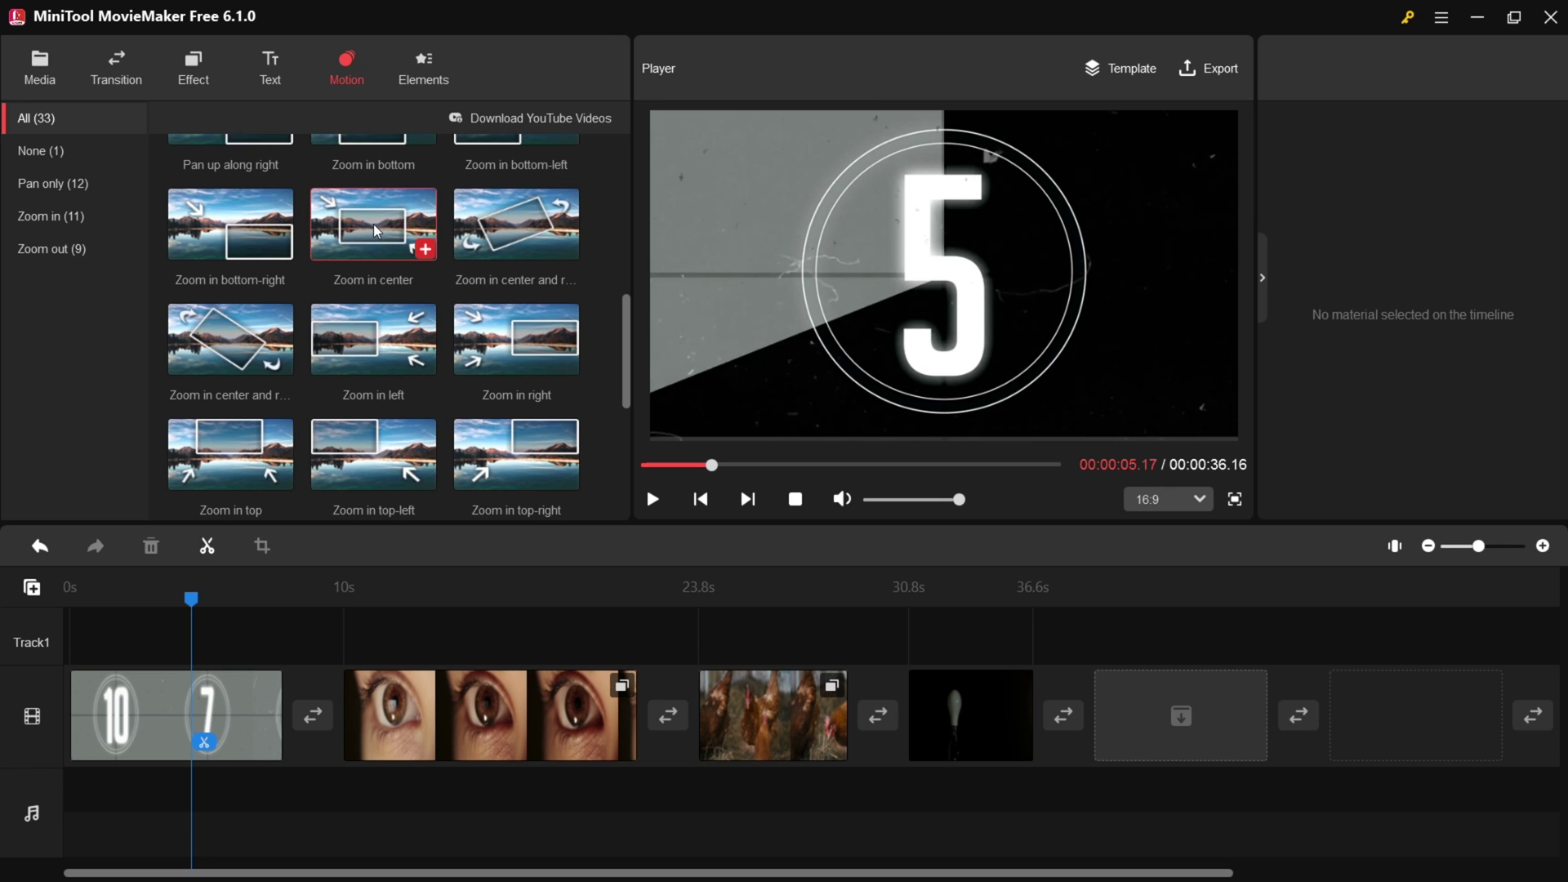
Download the Birthday present element from the Basic category, place it above the countdown clip at about 6 seconds and play it back
click(439, 61)
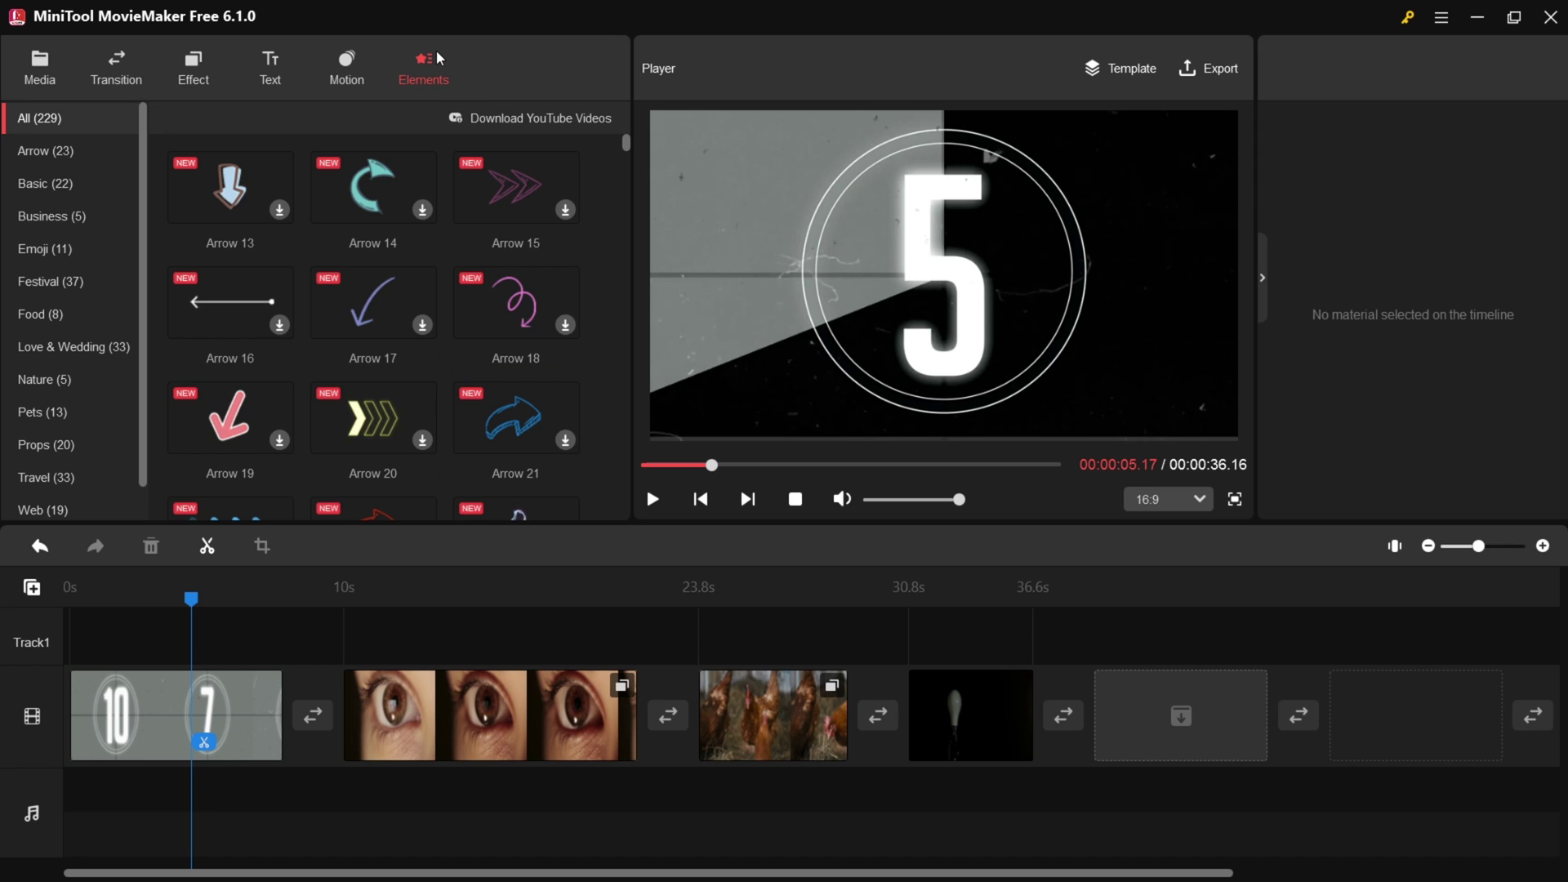
scroll(94, 370, down, 1)
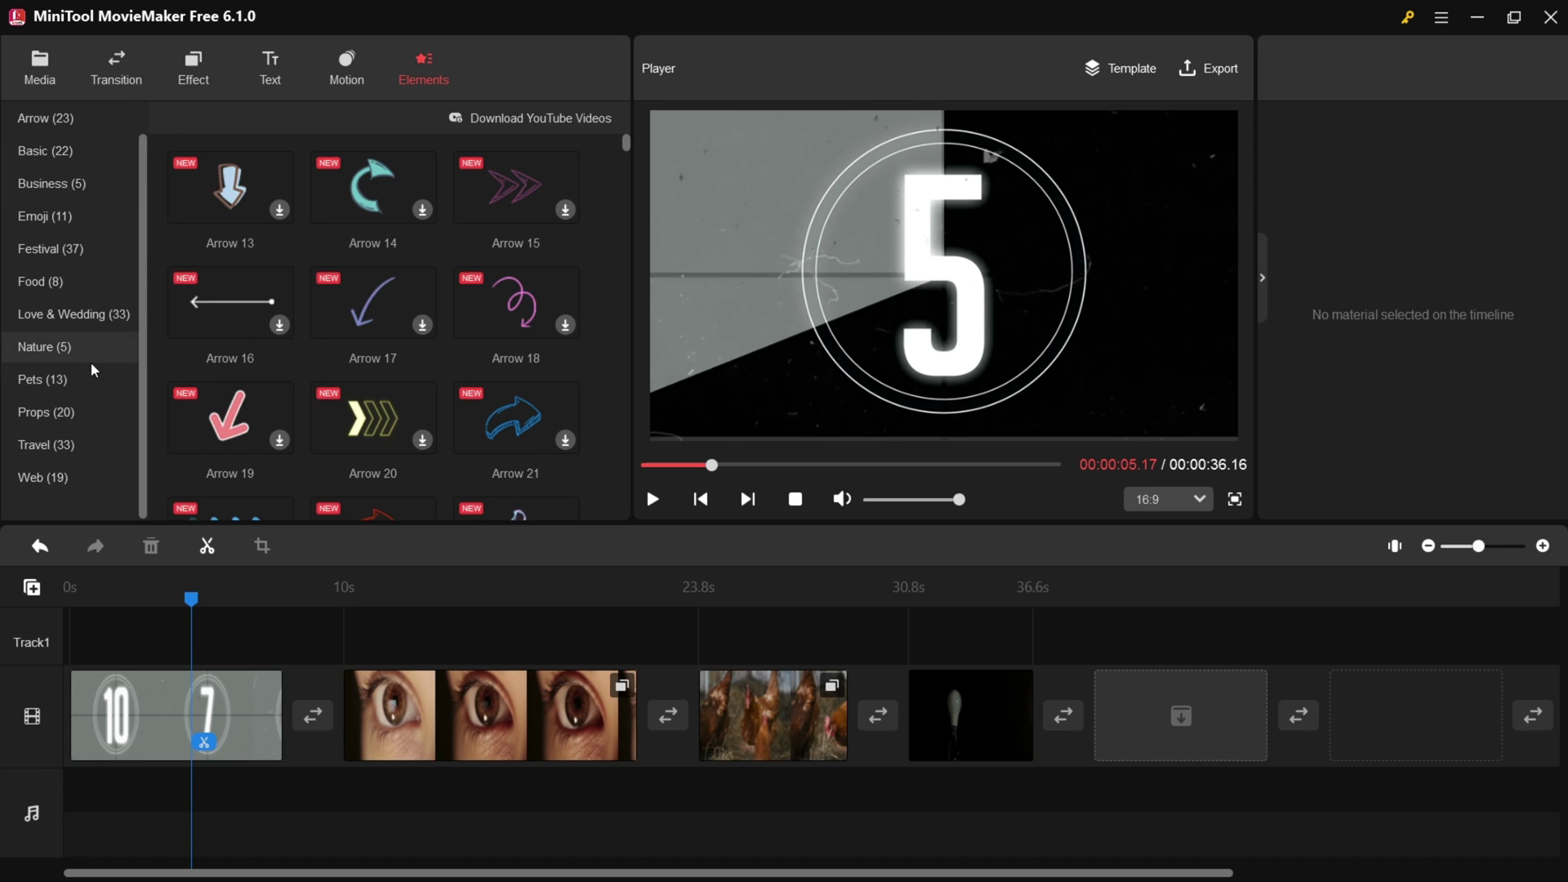
scroll(102, 445, up, 1)
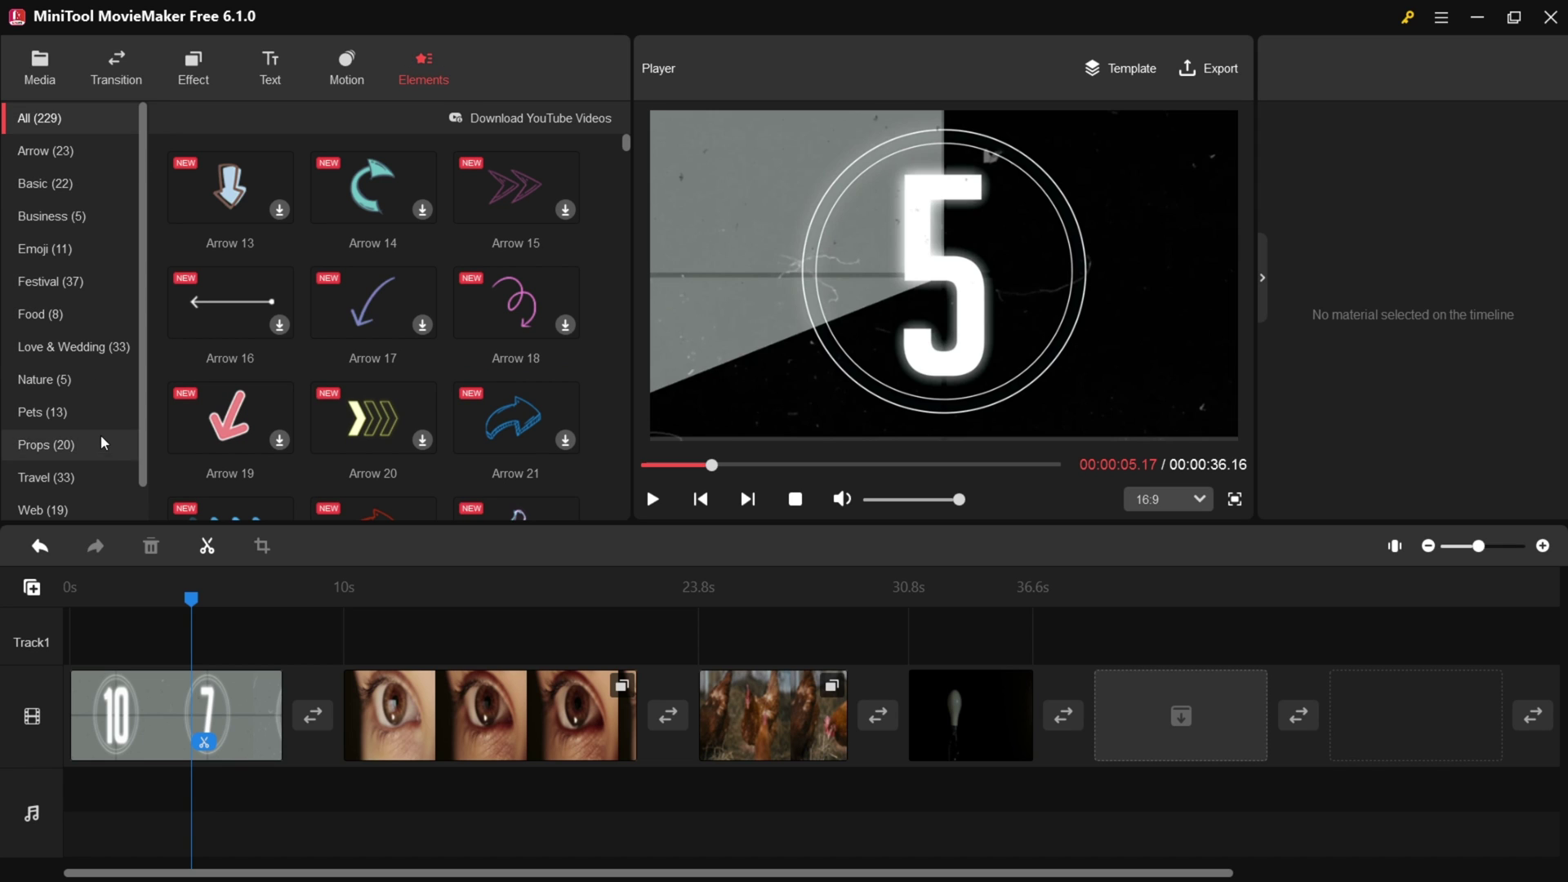
click(75, 196)
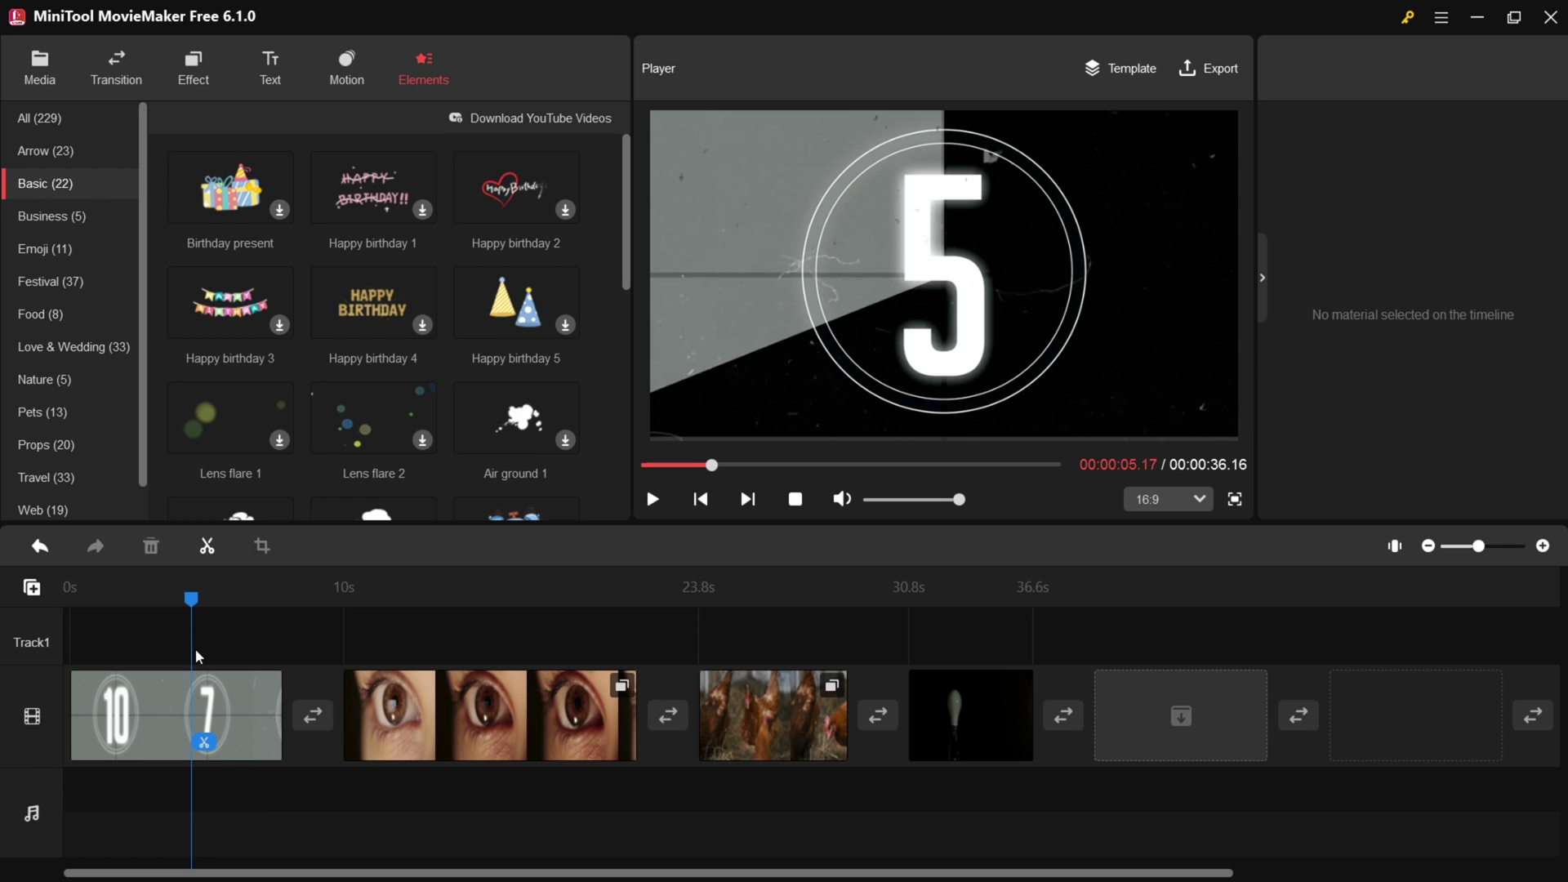
click(279, 211)
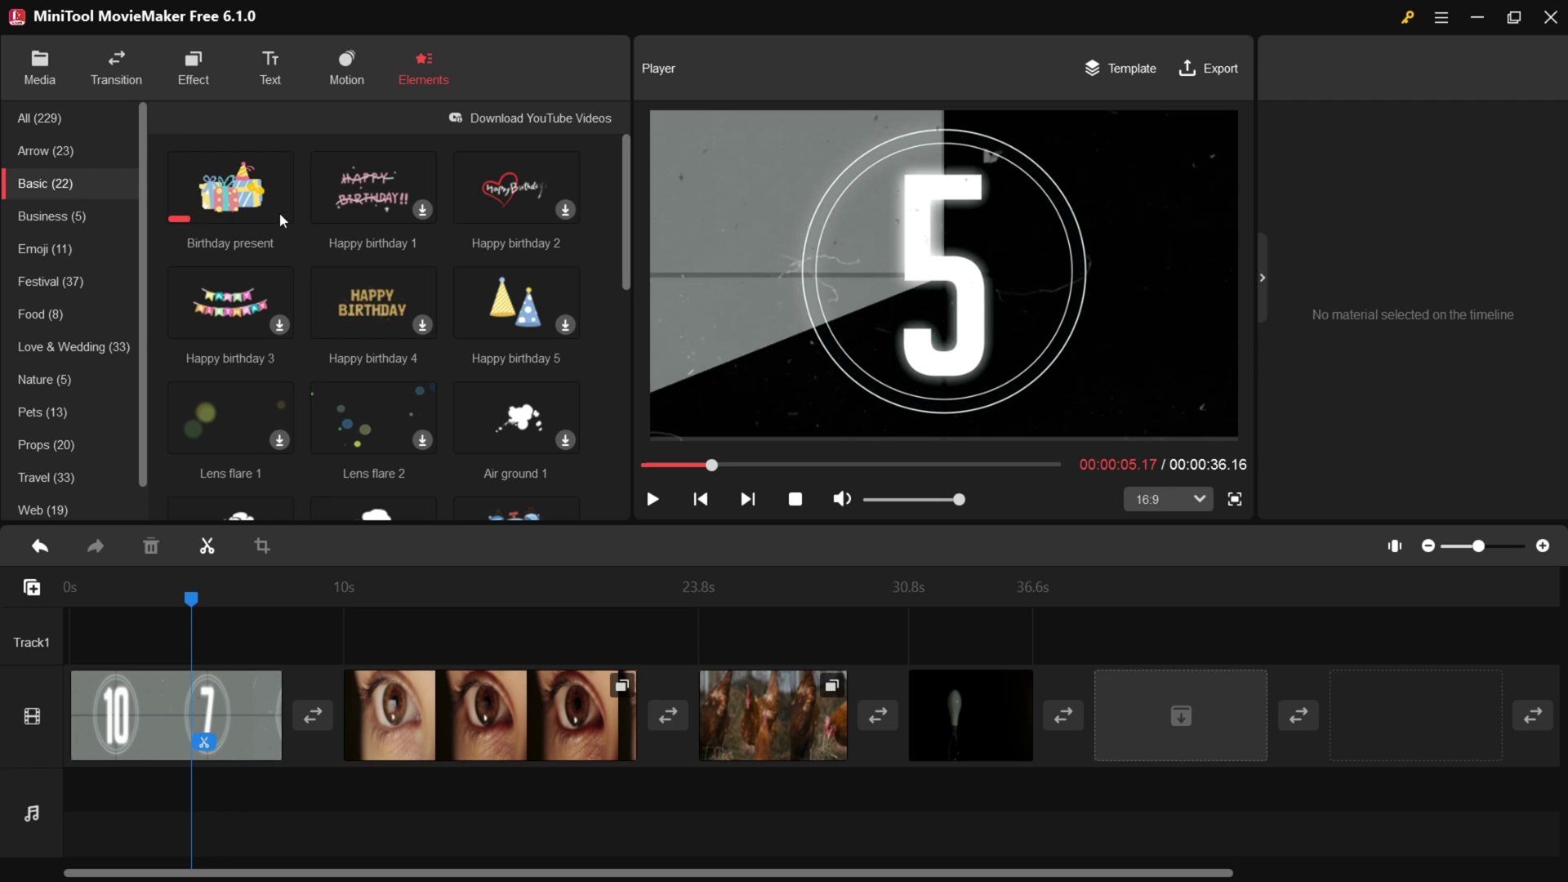
drag(245, 196, 208, 645)
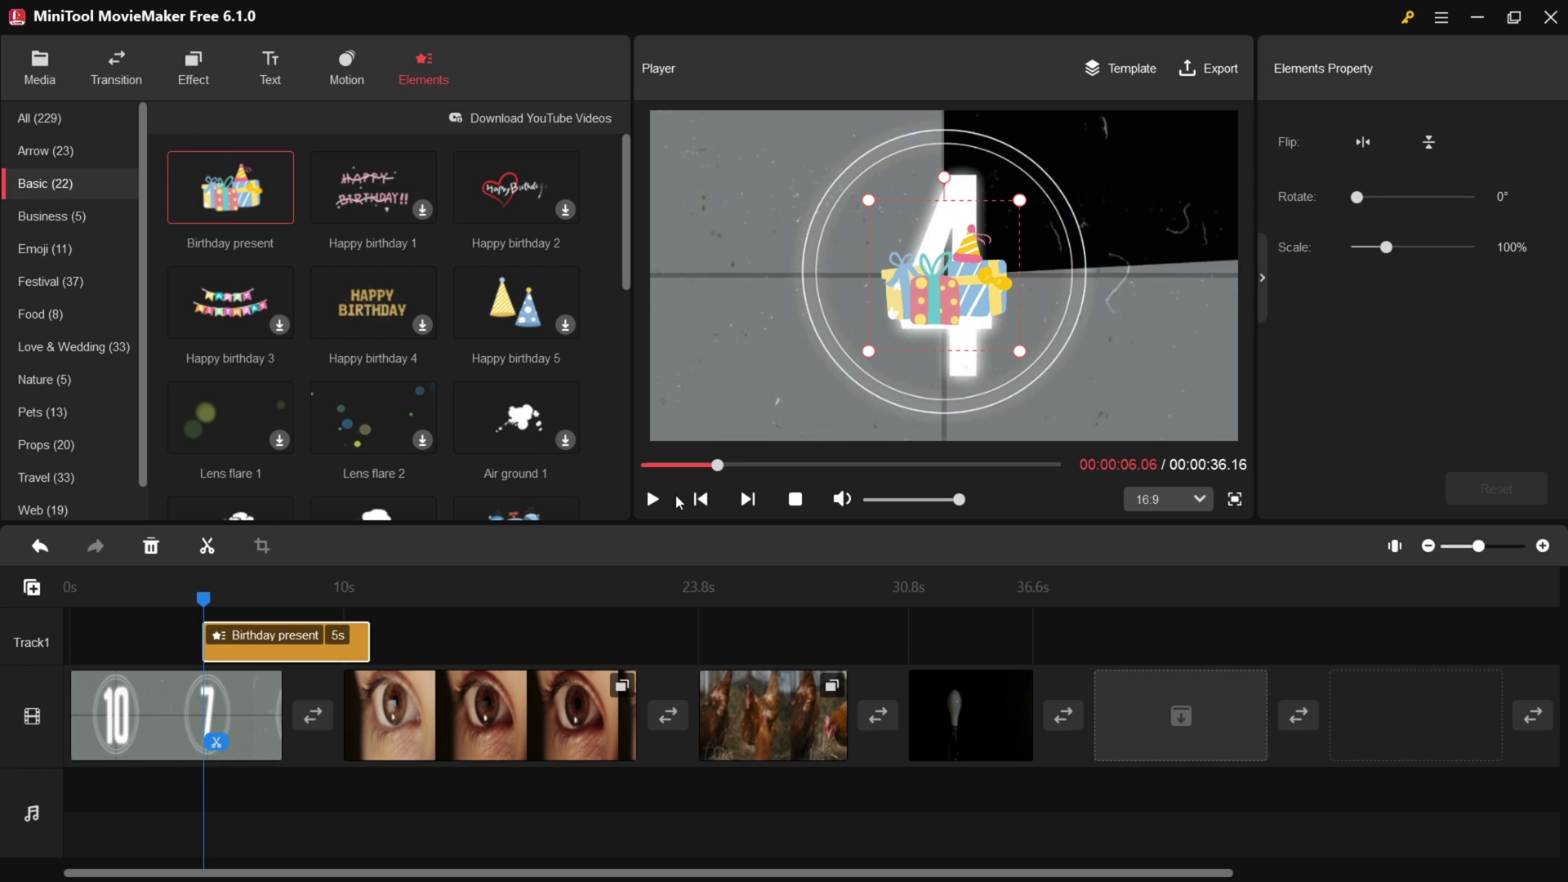
click(653, 499)
click(657, 499)
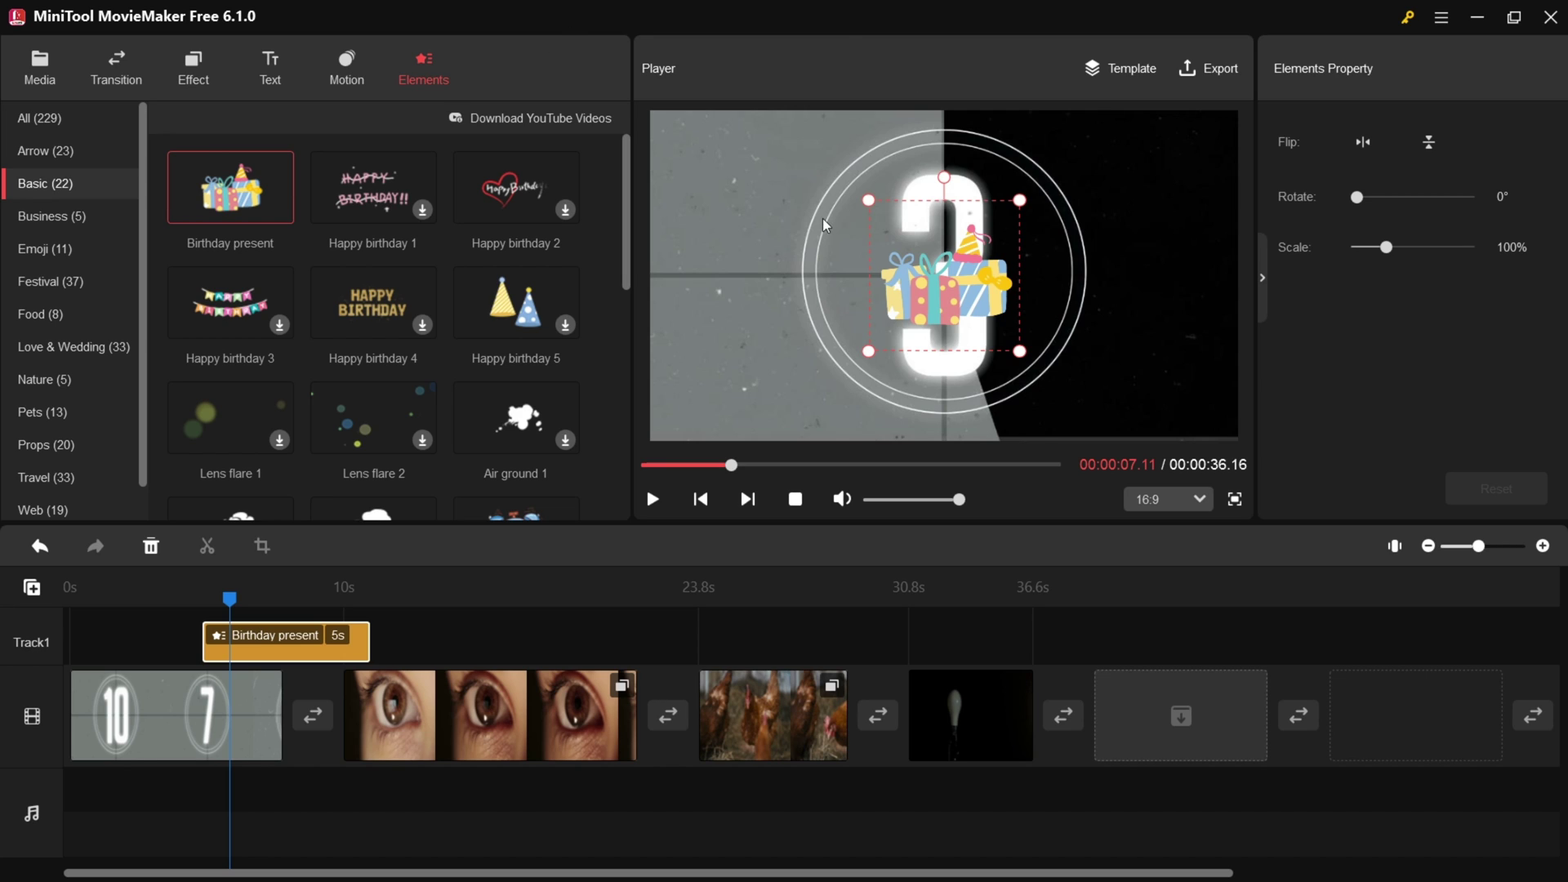
Scrub through the hens and eye clips, list all elements and look over the available movie templates
drag(236, 607, 722, 710)
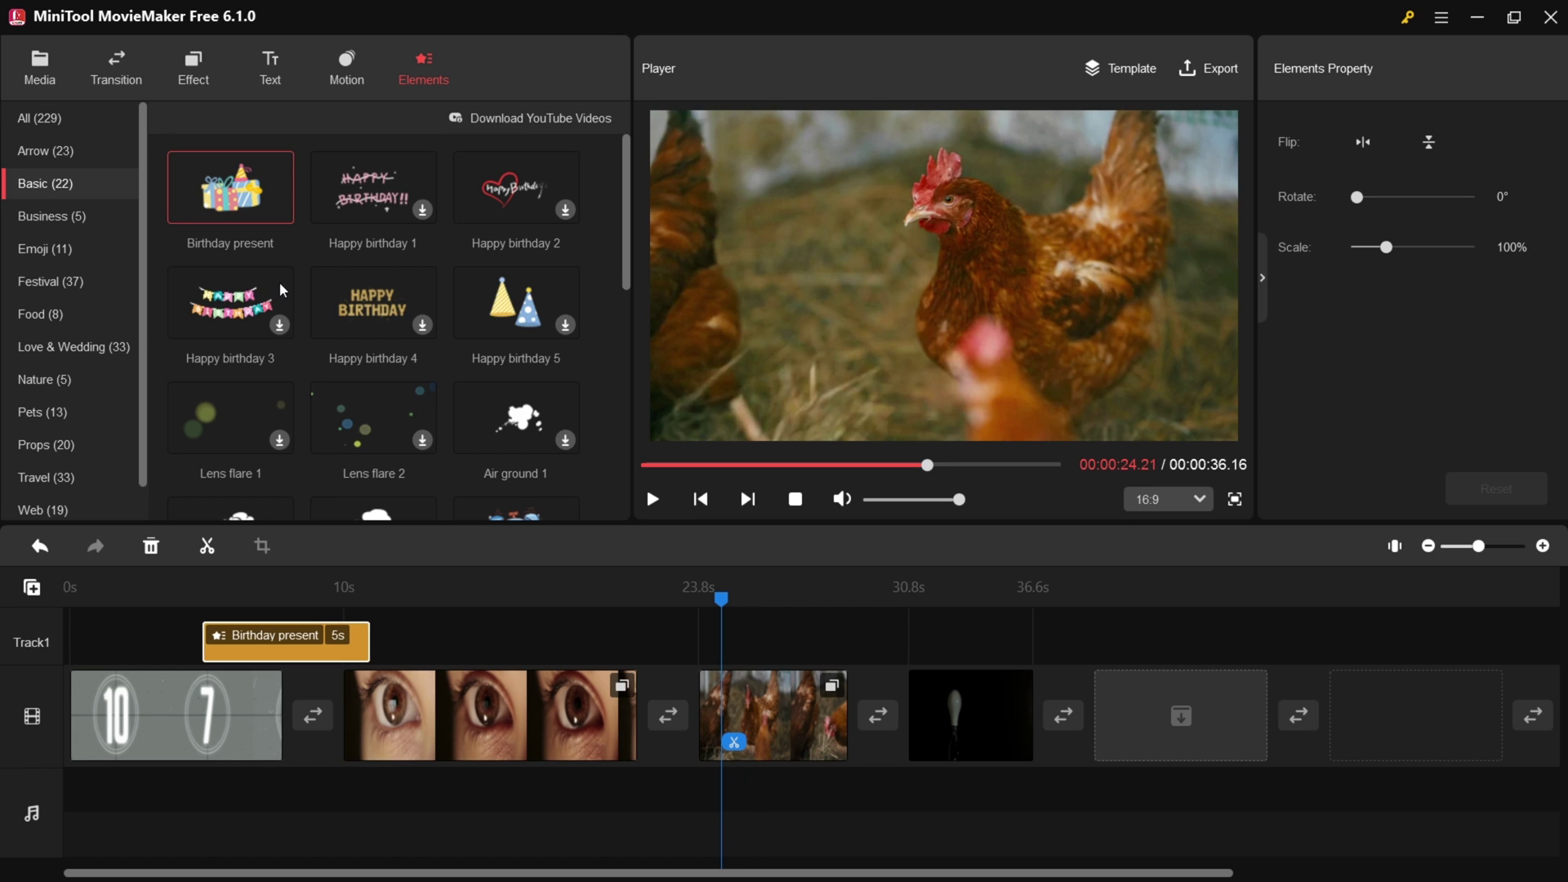
click(39, 119)
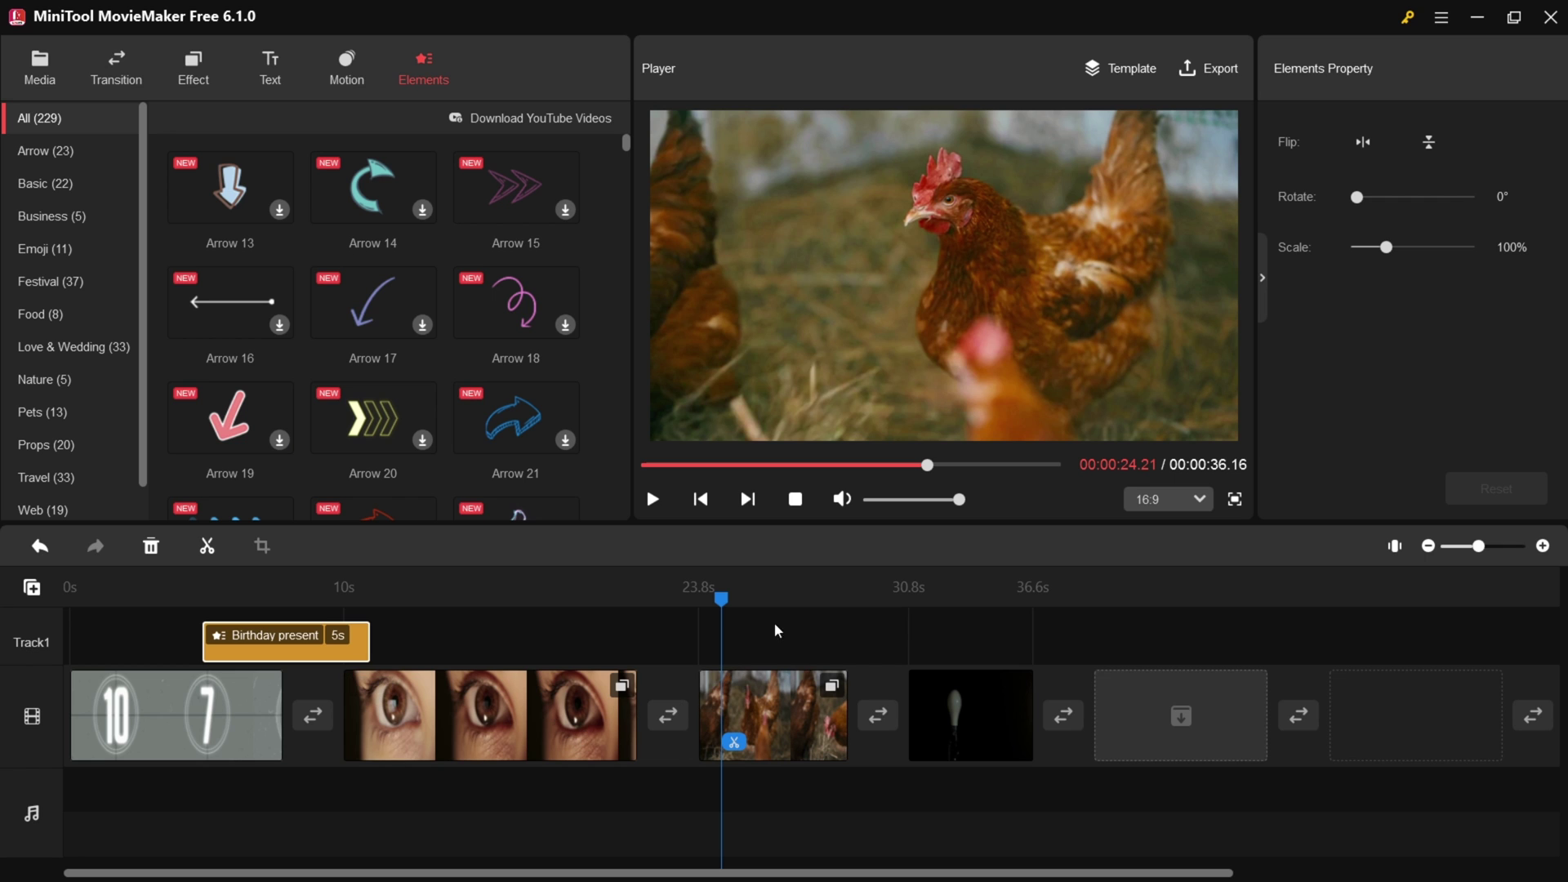
drag(721, 602, 421, 608)
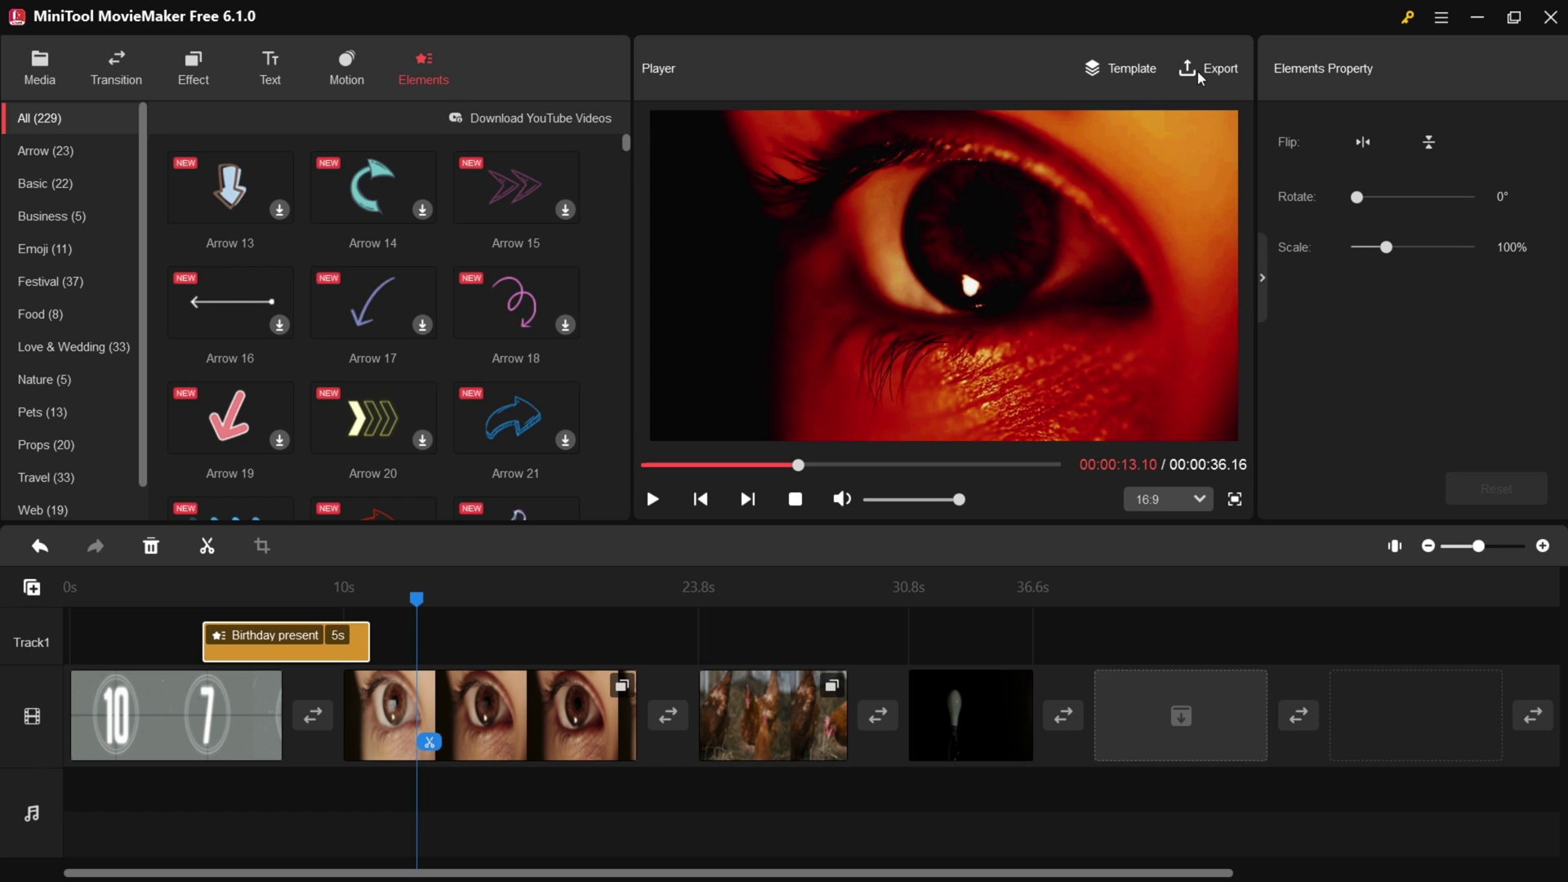
click(1124, 70)
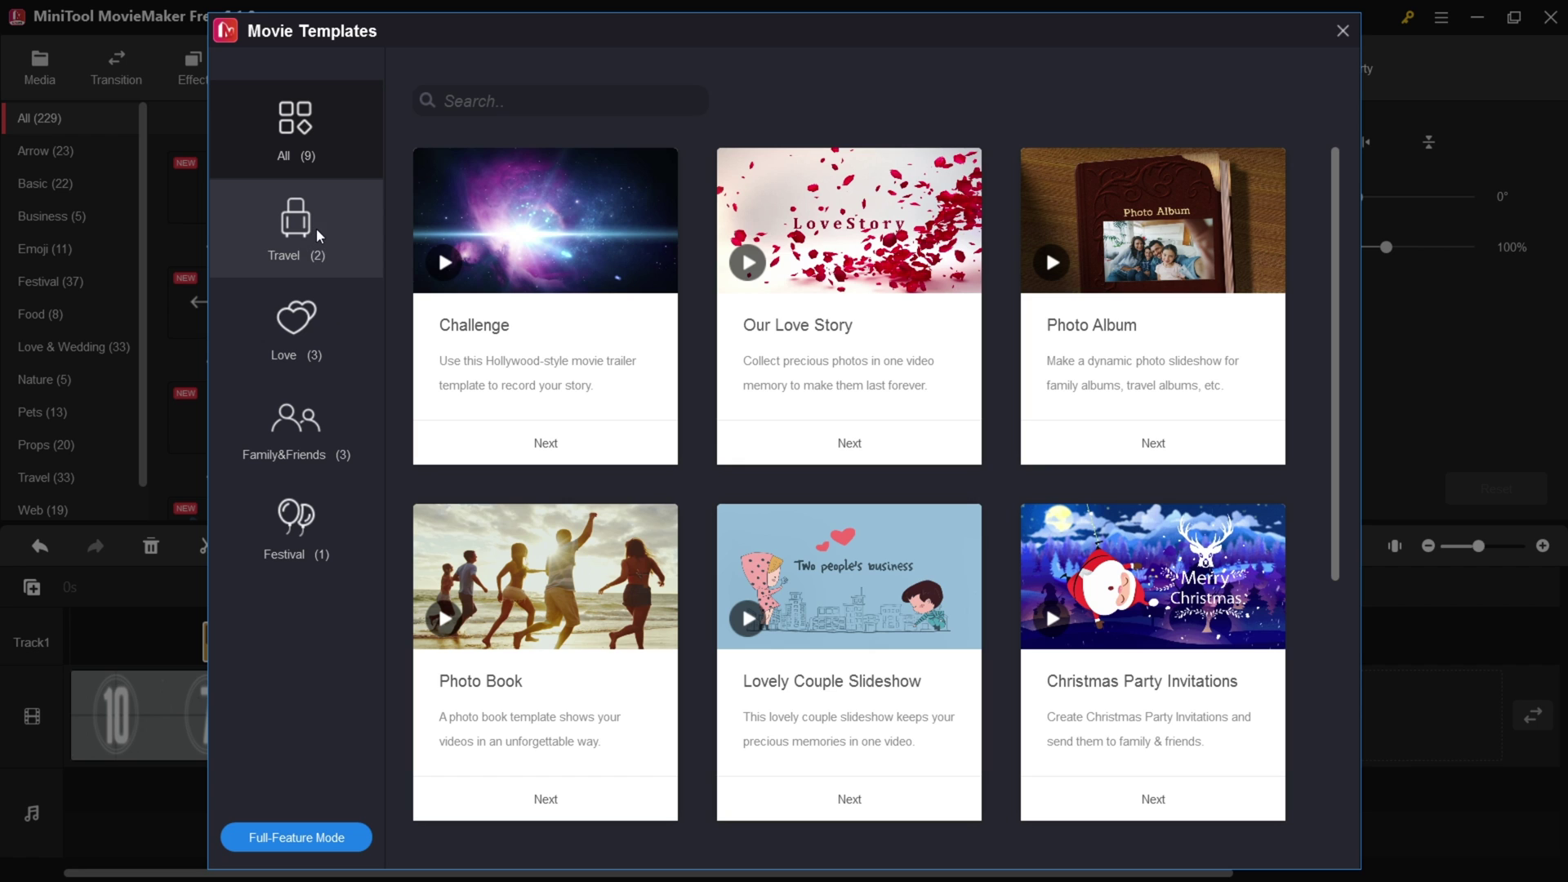
click(1342, 31)
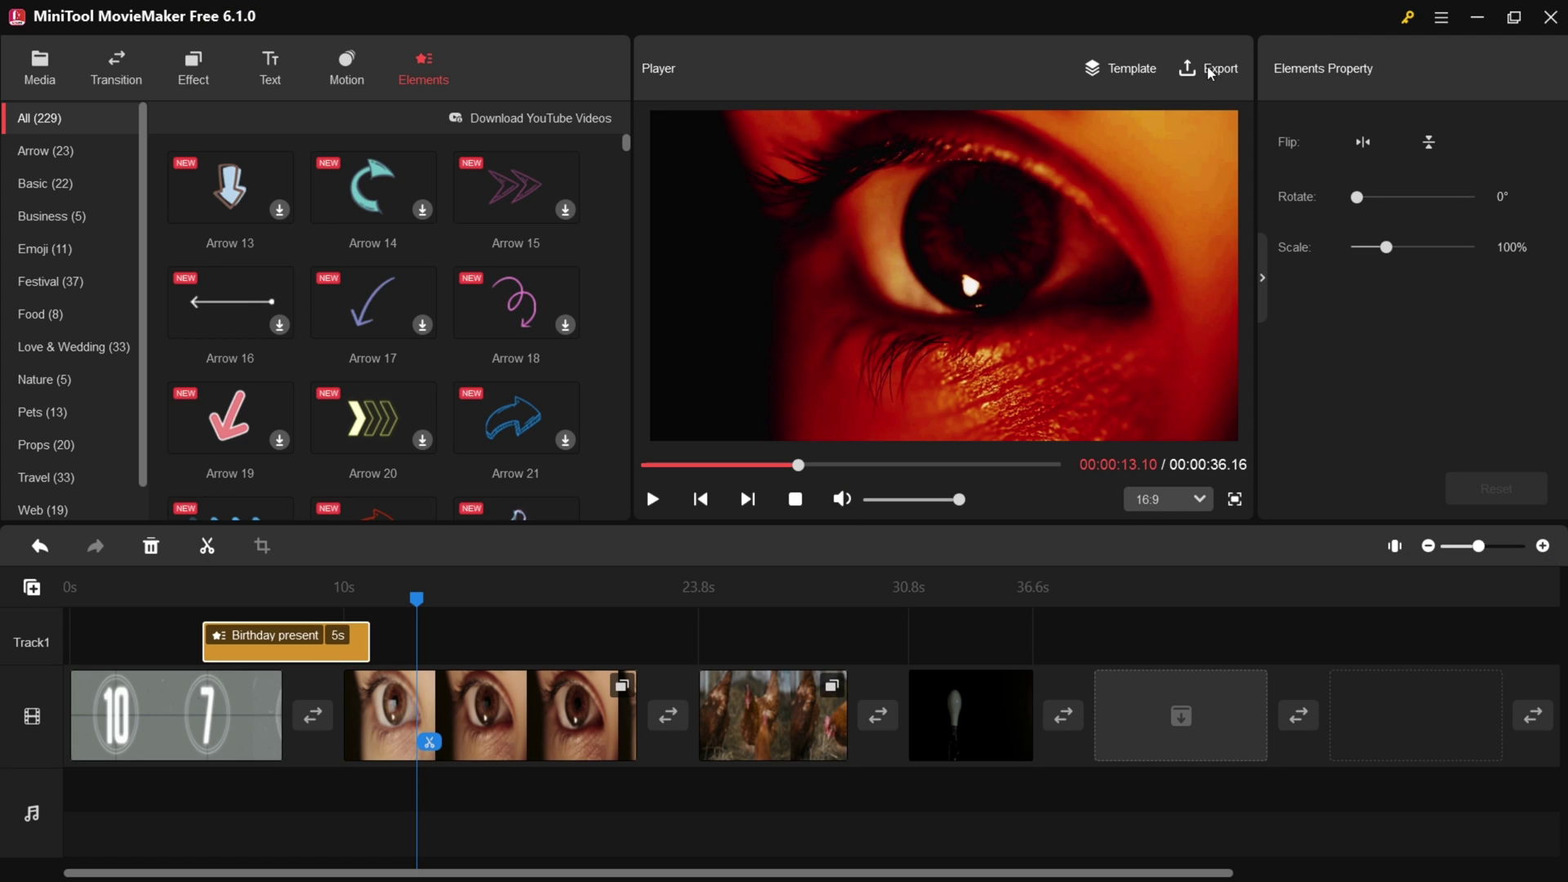
Export the movie to the Desktop as an MP4 file named Video and close the export dialog
click(1211, 72)
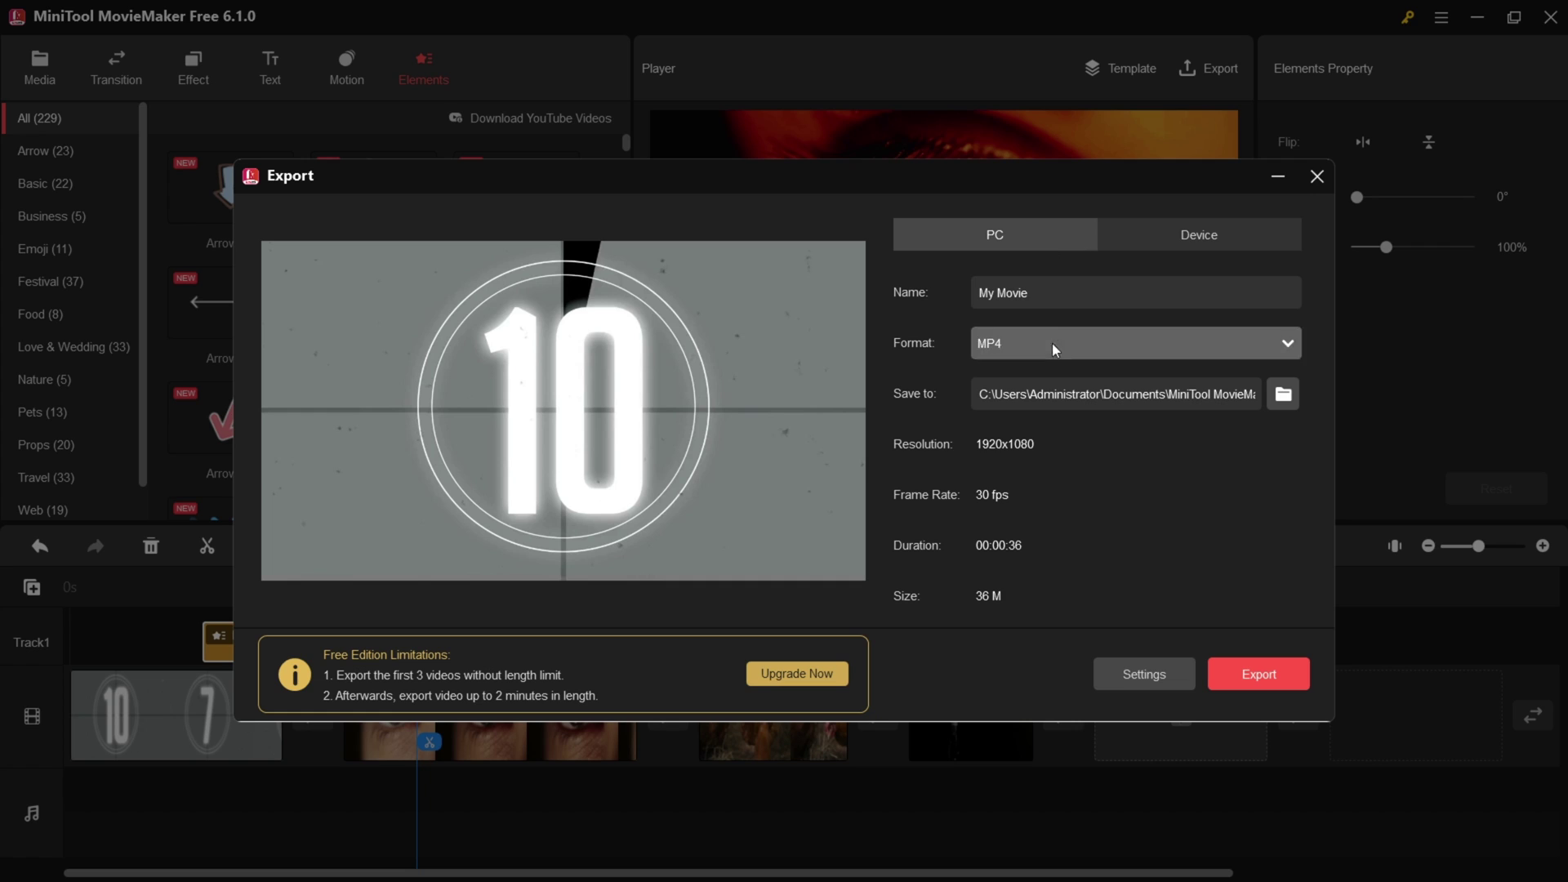
drag(1057, 294, 949, 320)
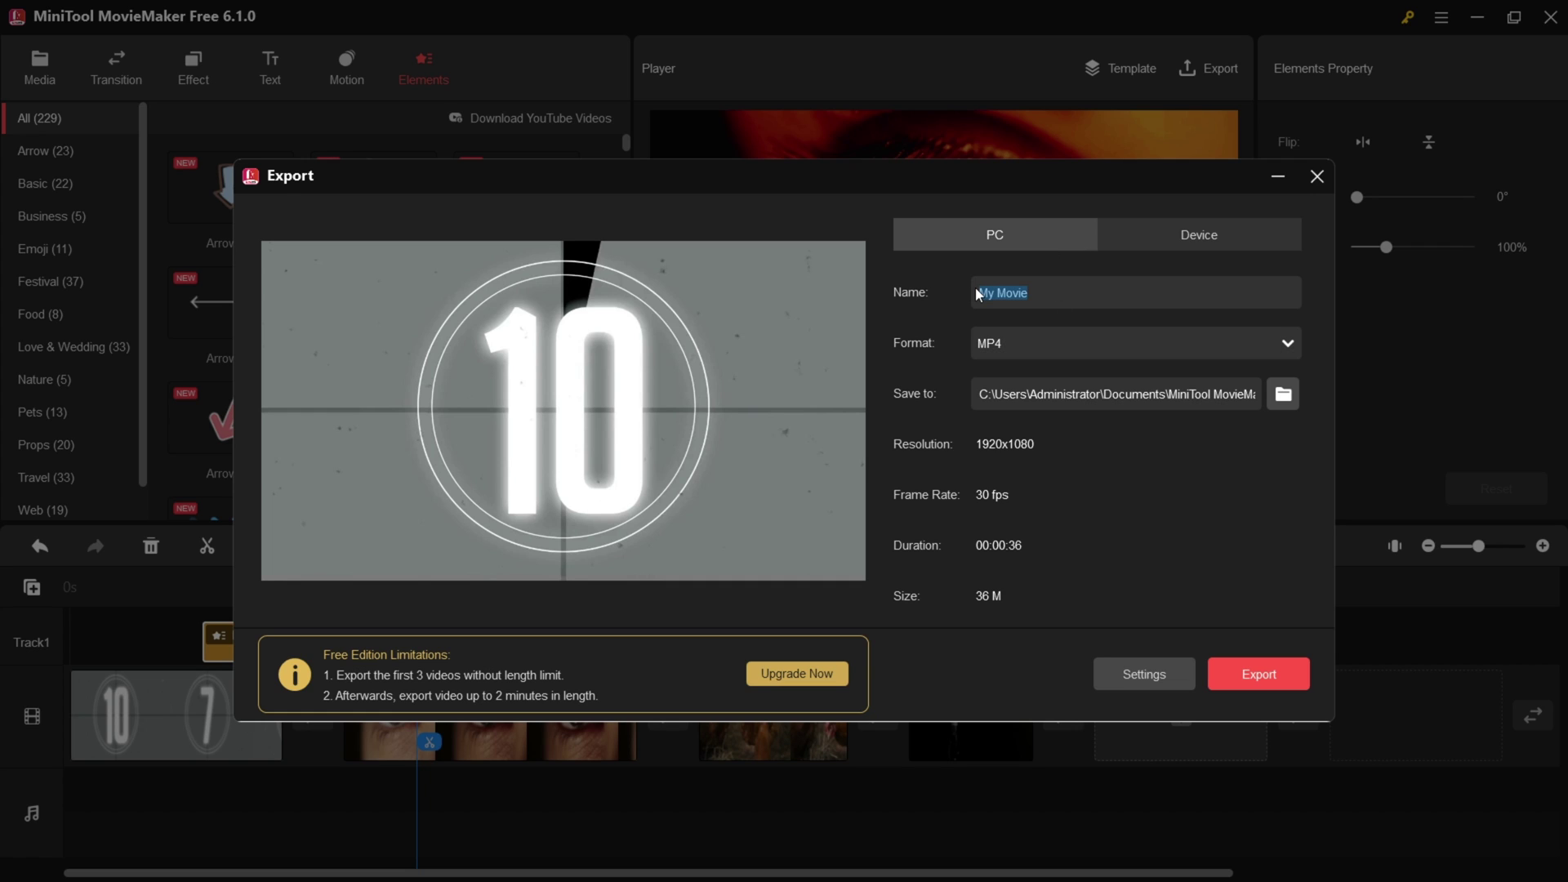
text(Video)
click(1283, 395)
click(296, 356)
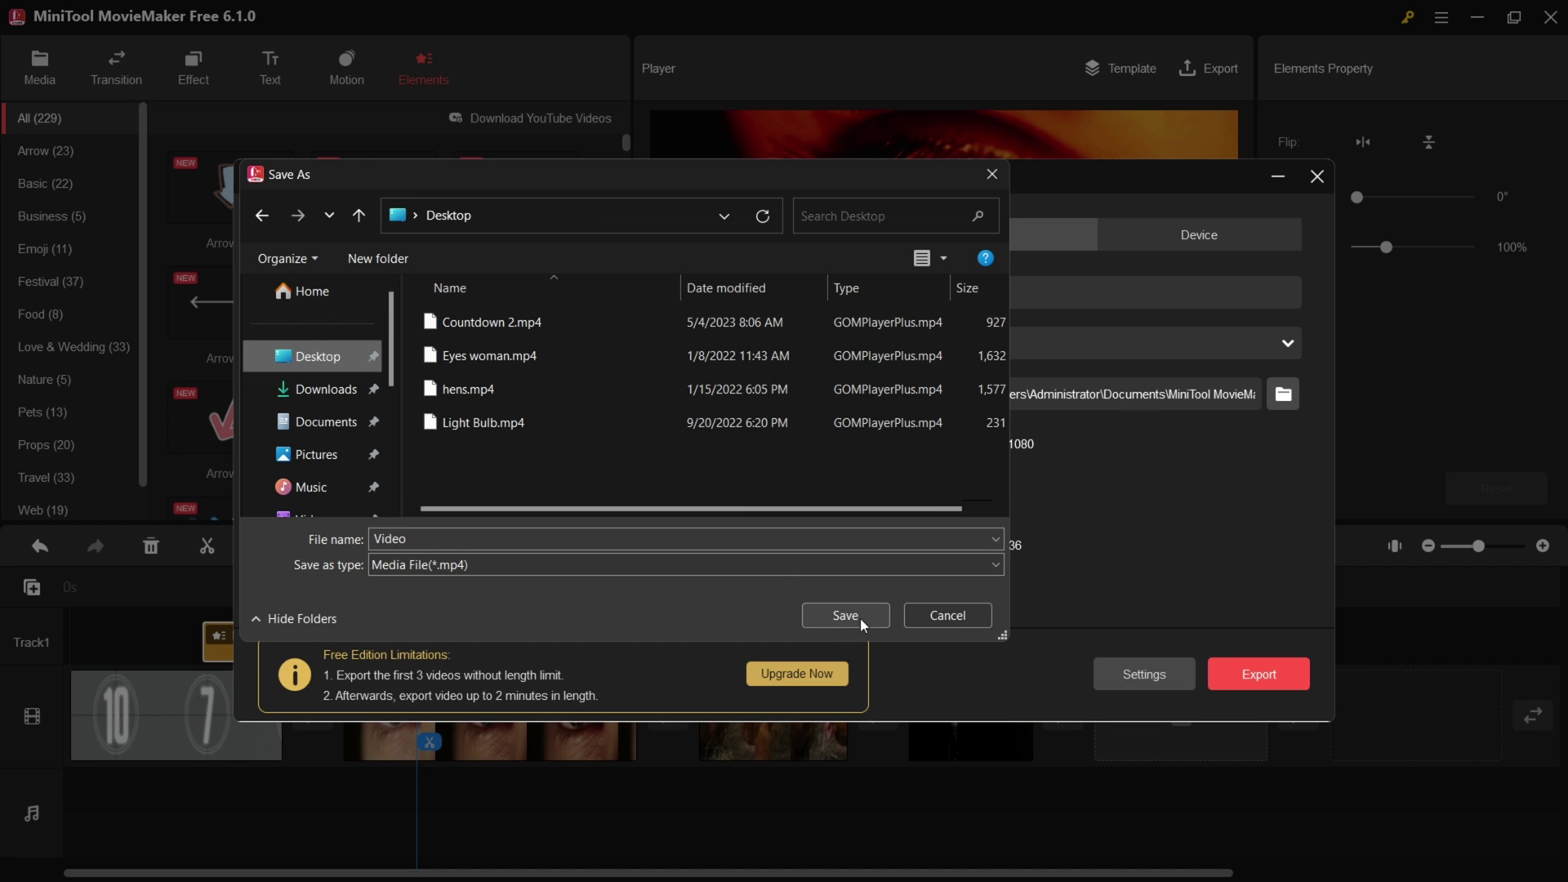
click(861, 619)
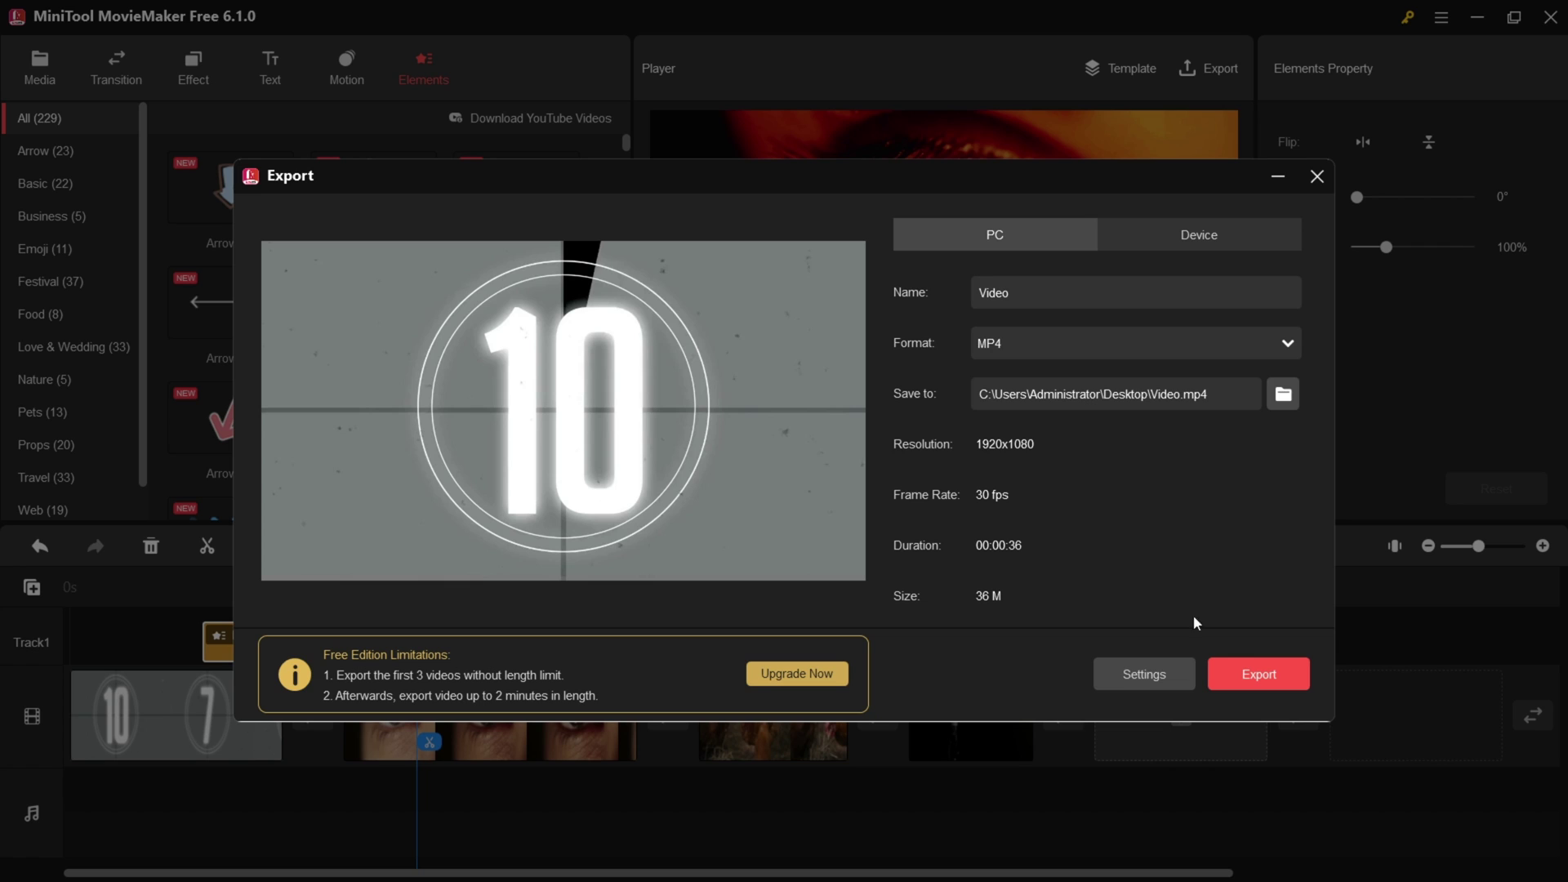
click(1258, 672)
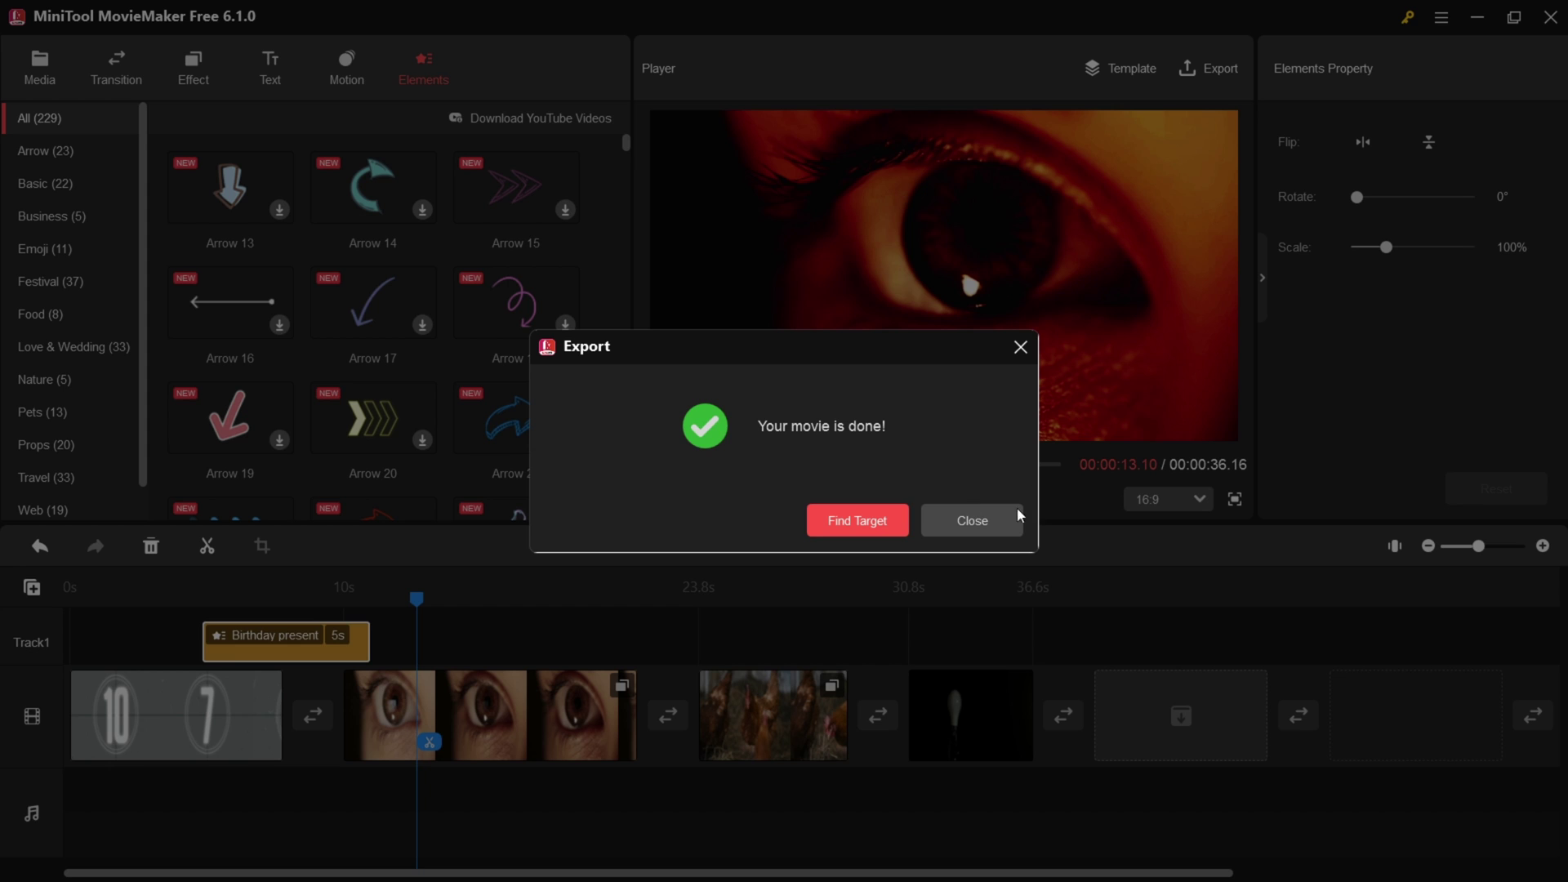
click(988, 518)
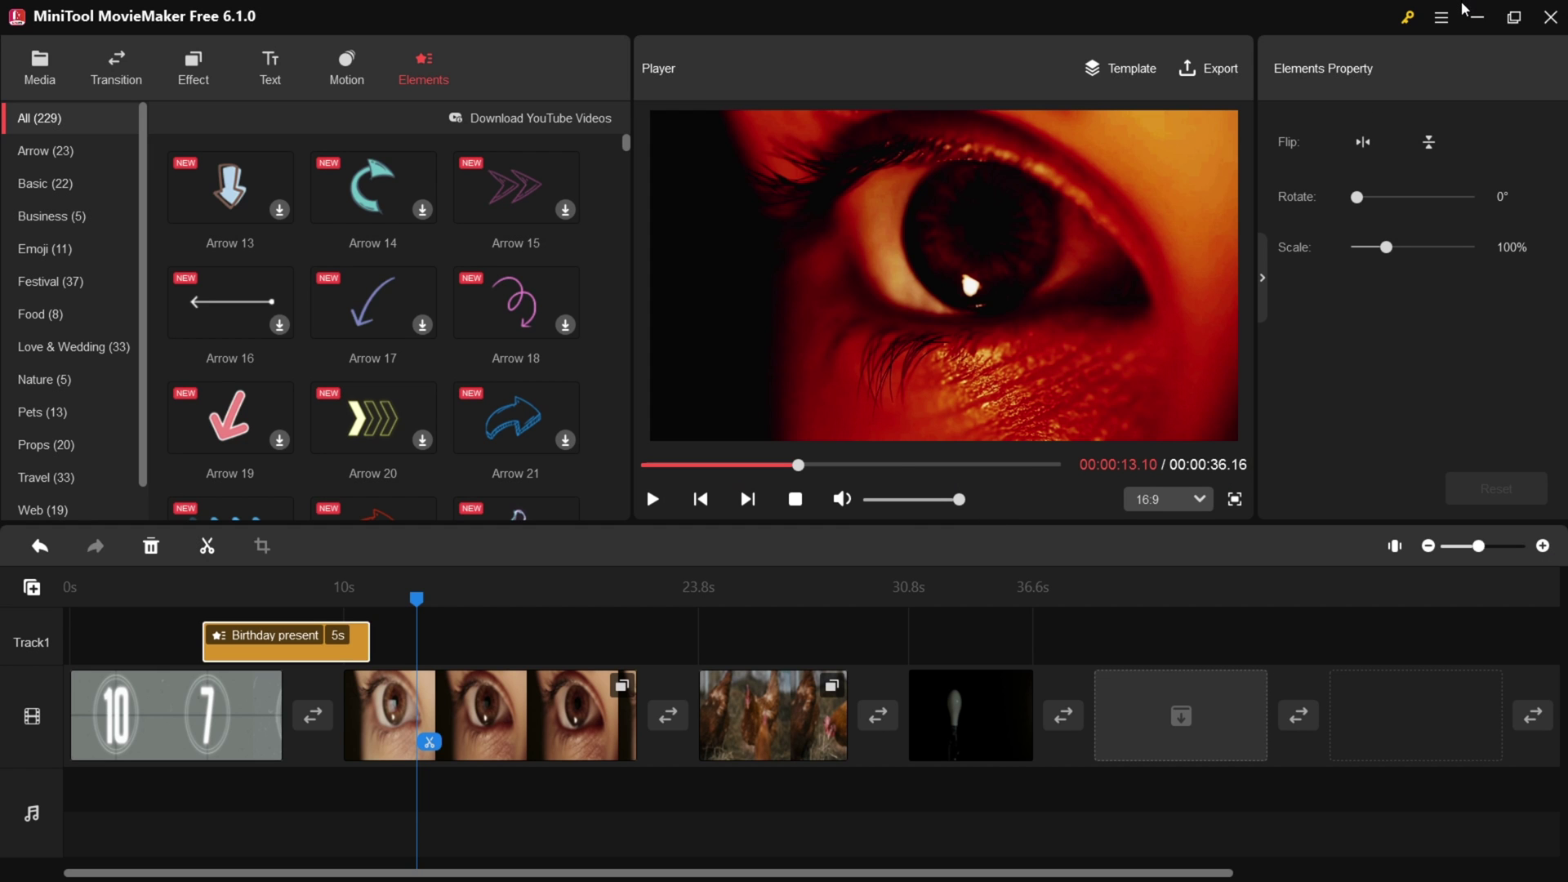